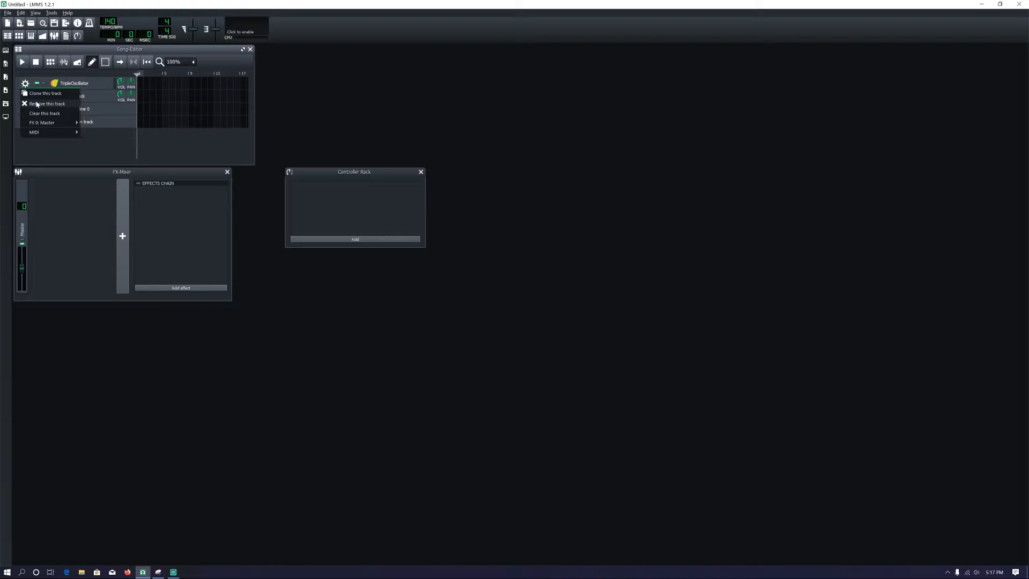
Remove the TripleOscillator, Sample and Automation tracks from the Song-Editor, leaving only Beat/Bassline 0
{"action": "left_click", "coordinate": [36, 104]}
{"action": "left_click", "coordinate": [25, 88]}
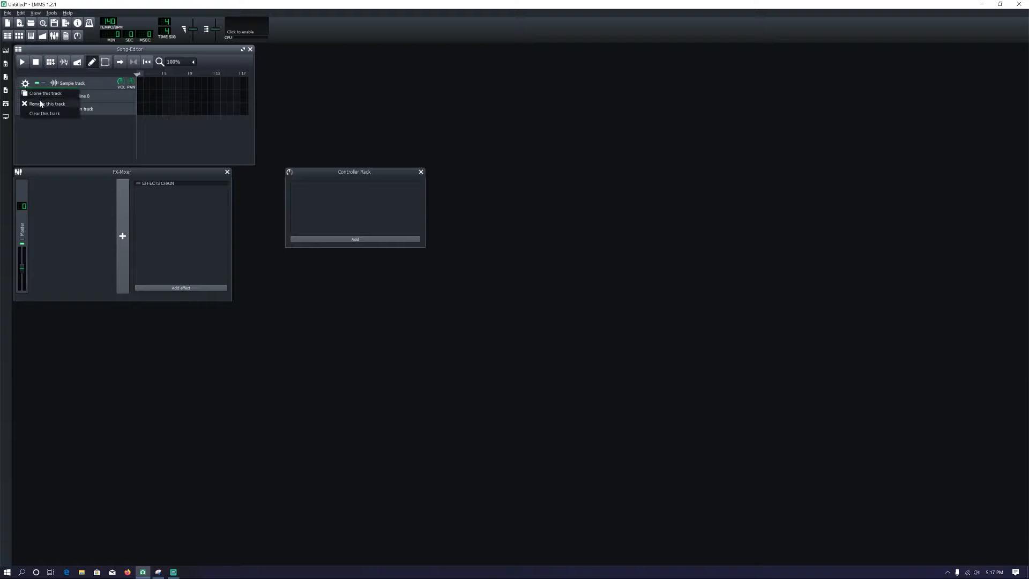
{"action": "left_click", "coordinate": [38, 103]}
{"action": "left_click", "coordinate": [27, 99]}
{"action": "left_click", "coordinate": [51, 117]}
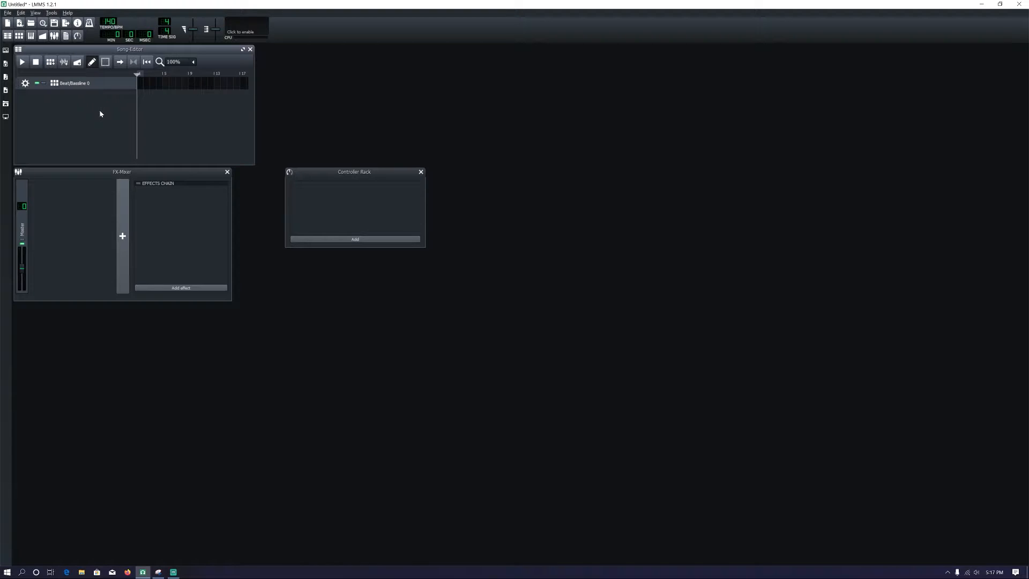
Open the Beat+Bassline Editor for Beat/Bassline 0, place it in the empty workspace beside the Song-Editor, and remove its default track
{"action": "left_click", "coordinate": [83, 86]}
{"action": "left_click_drag", "start_coordinate": [423, 50], "coordinate": [628, 59]}
{"action": "left_click", "coordinate": [474, 85]}
{"action": "left_click", "coordinate": [504, 103]}
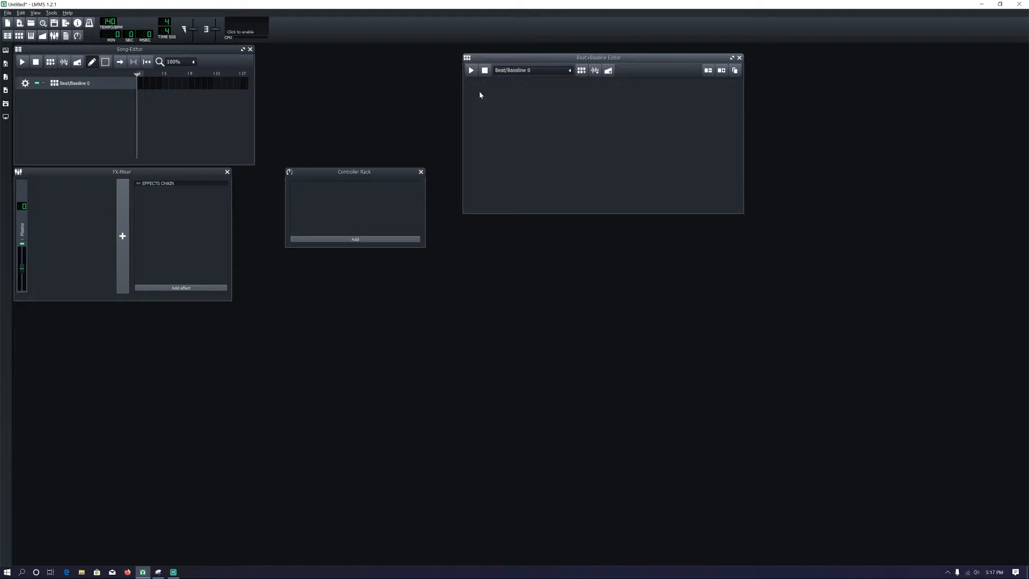
Add a VeSTige instrument to the Beat+Bassline Editor and open its instrument window
{"action": "left_click", "coordinate": [5, 61]}
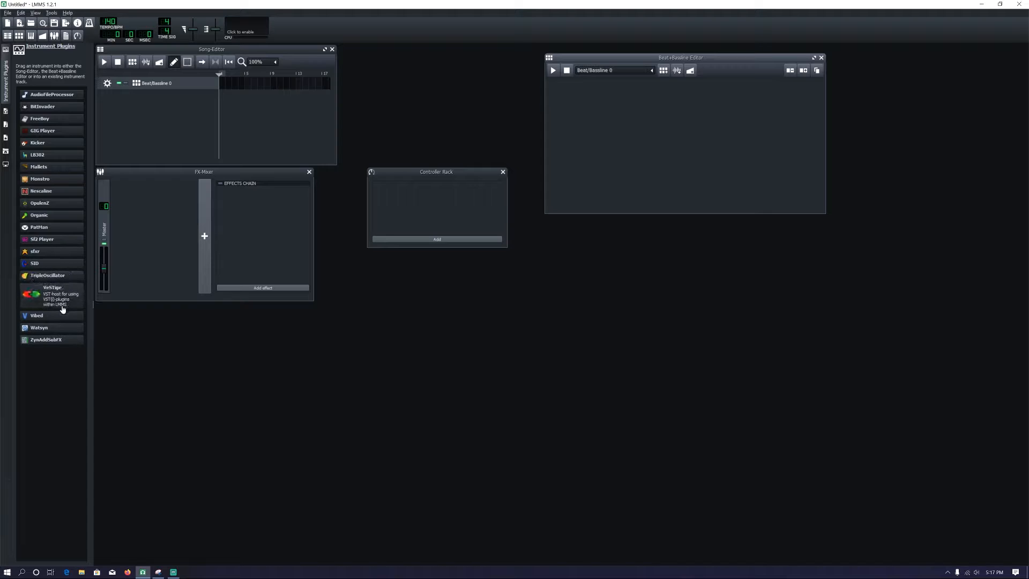
{"action": "left_click_drag", "start_coordinate": [64, 300], "coordinate": [630, 91]}
{"action": "left_click", "coordinate": [619, 90]}
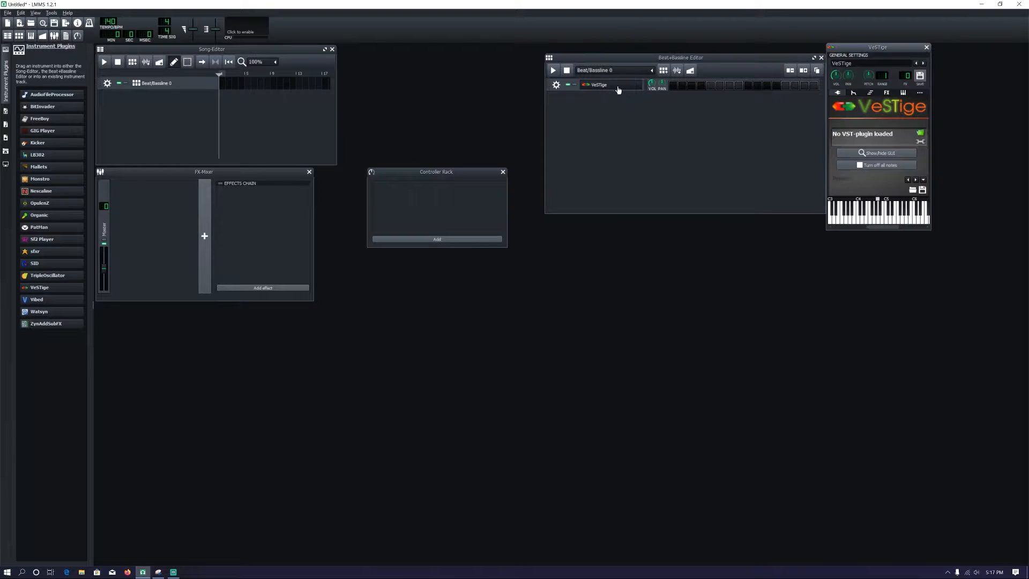
Load Keyzone Classic.dll from the Bitsonic folder into VeSTige and dismiss the plugin's own interface
{"action": "left_click", "coordinate": [920, 135]}
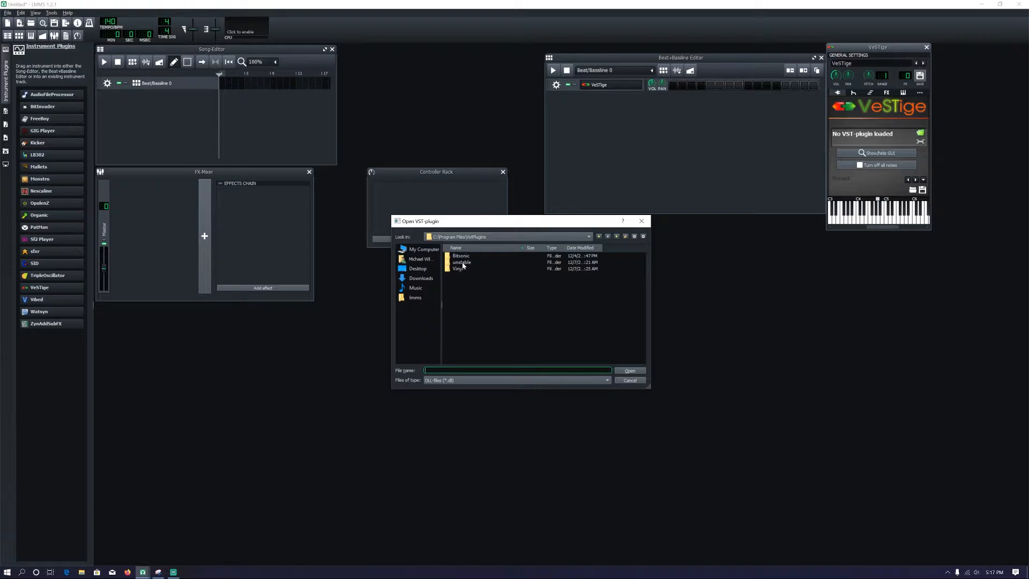
{"action": "double_click", "coordinate": [462, 256]}
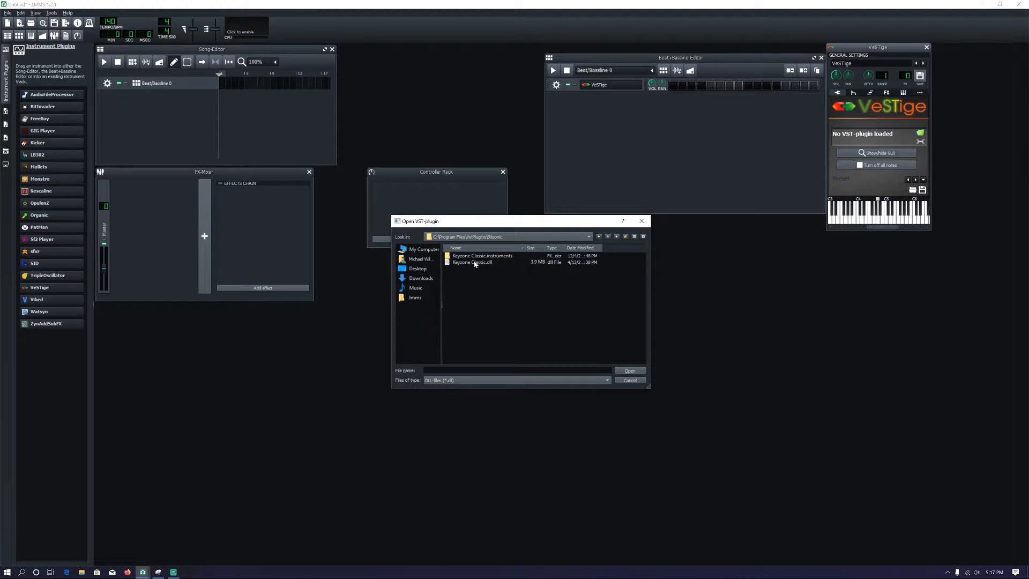
{"action": "left_click", "coordinate": [474, 263]}
{"action": "left_click", "coordinate": [630, 371]}
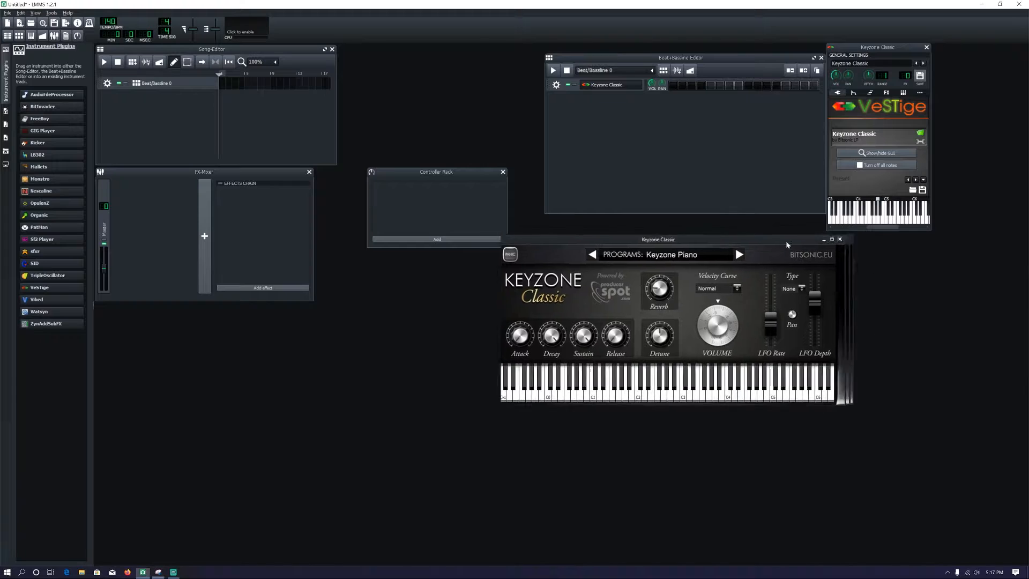
{"action": "left_click_drag", "start_coordinate": [815, 237], "coordinate": [637, 281]}
{"action": "left_click", "coordinate": [682, 278]}
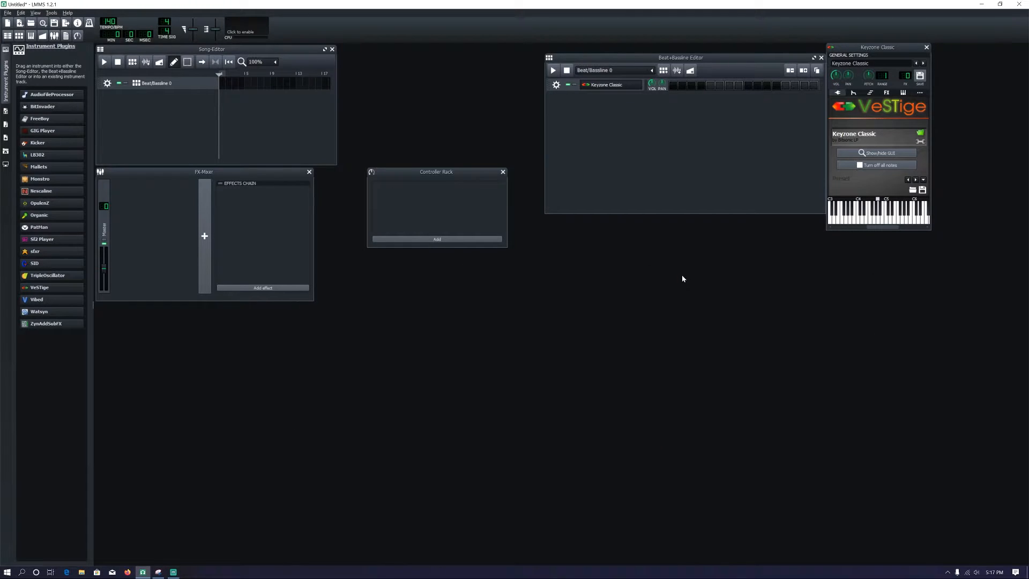
Open the Keyzone Classic pattern in the piano roll and maximize the editor
{"action": "right_click", "coordinate": [674, 88]}
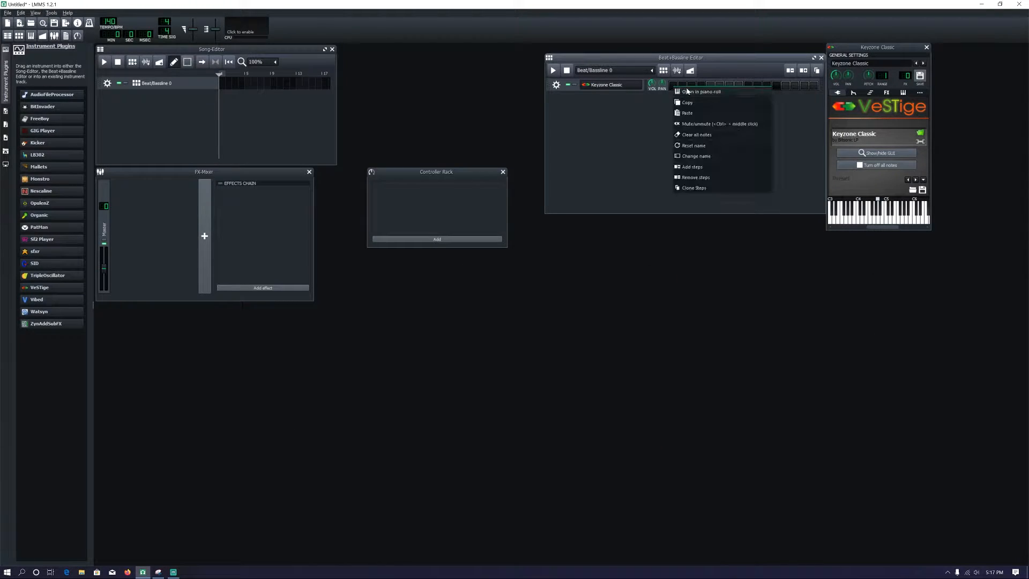
{"action": "left_click", "coordinate": [688, 90]}
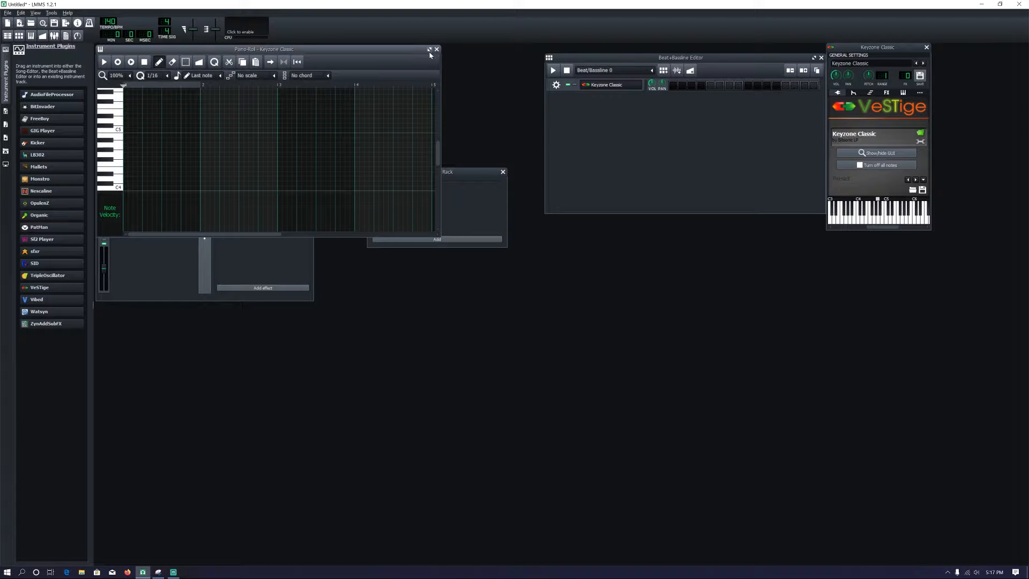
{"action": "left_click", "coordinate": [430, 50]}
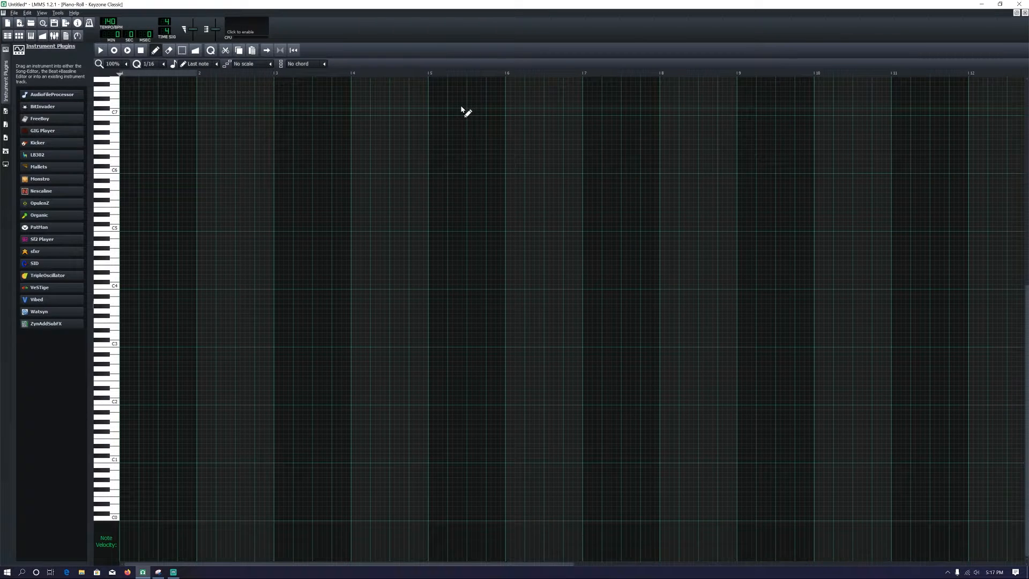
Set the piano roll scale to Minor and mark the current scale from the C#5 key
{"action": "left_click", "coordinate": [269, 64]}
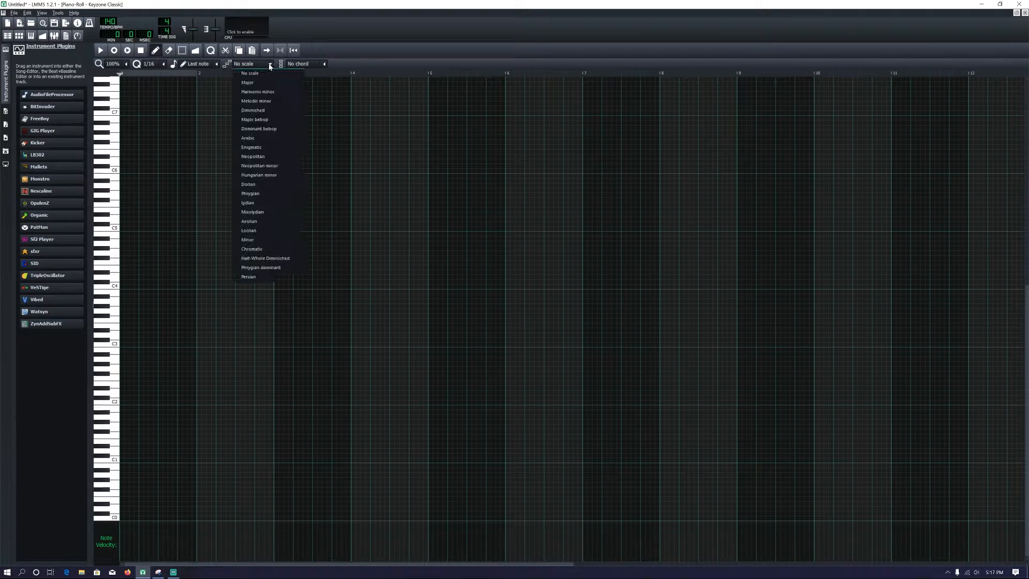
{"action": "left_click", "coordinate": [288, 241]}
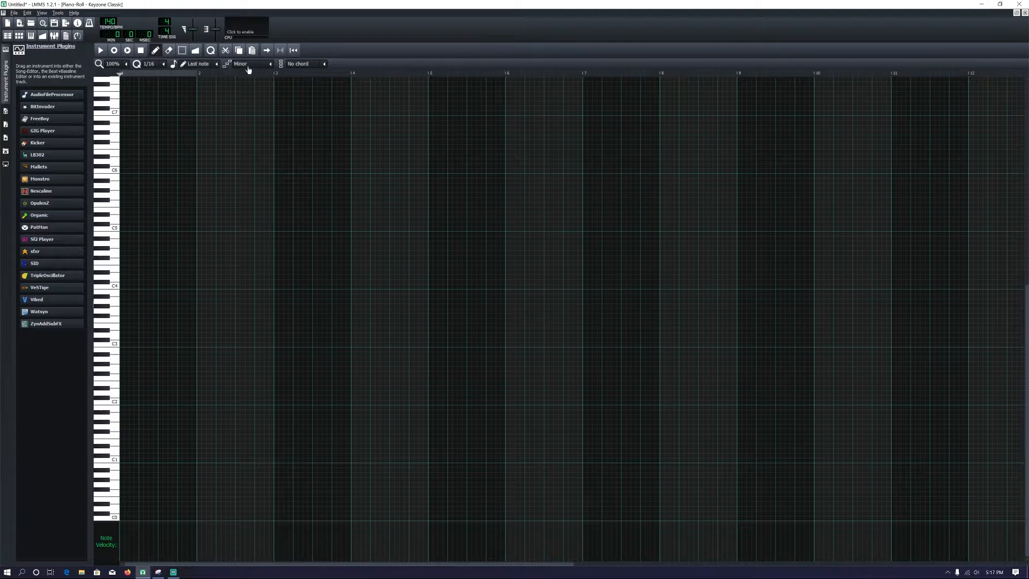
{"action": "left_click", "coordinate": [271, 64]}
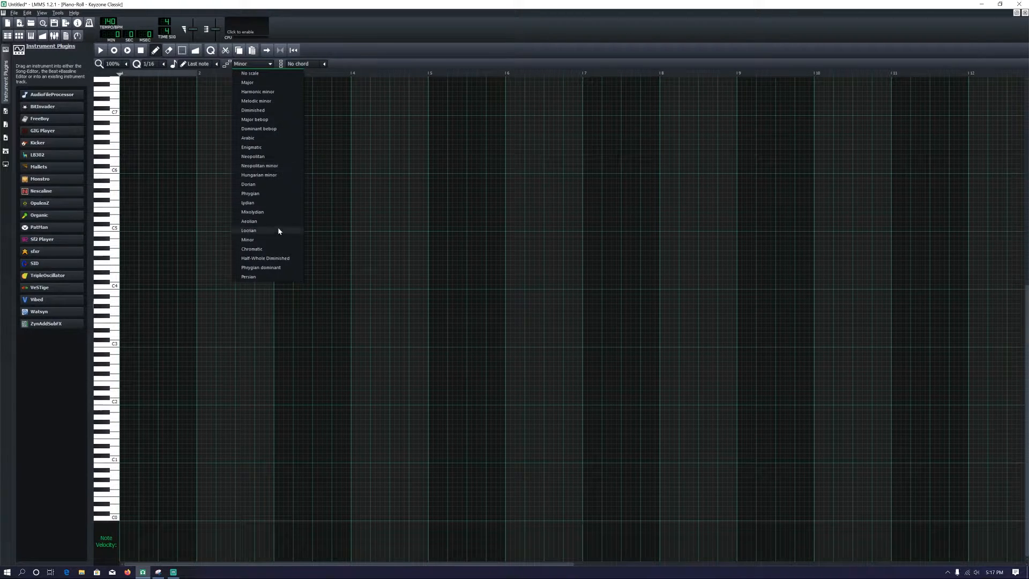
{"action": "left_click", "coordinate": [278, 241]}
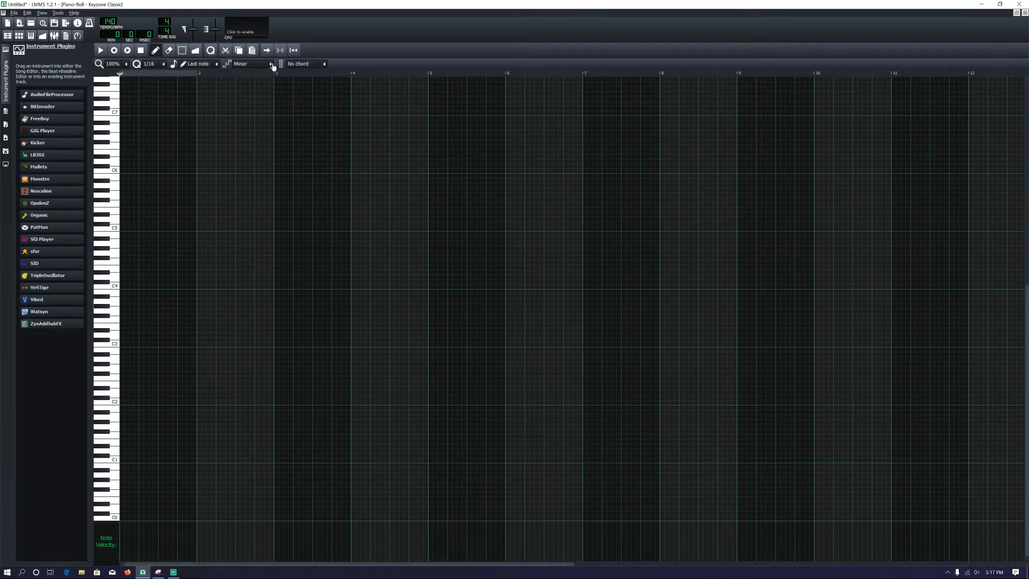
{"action": "right_click", "coordinate": [110, 226]}
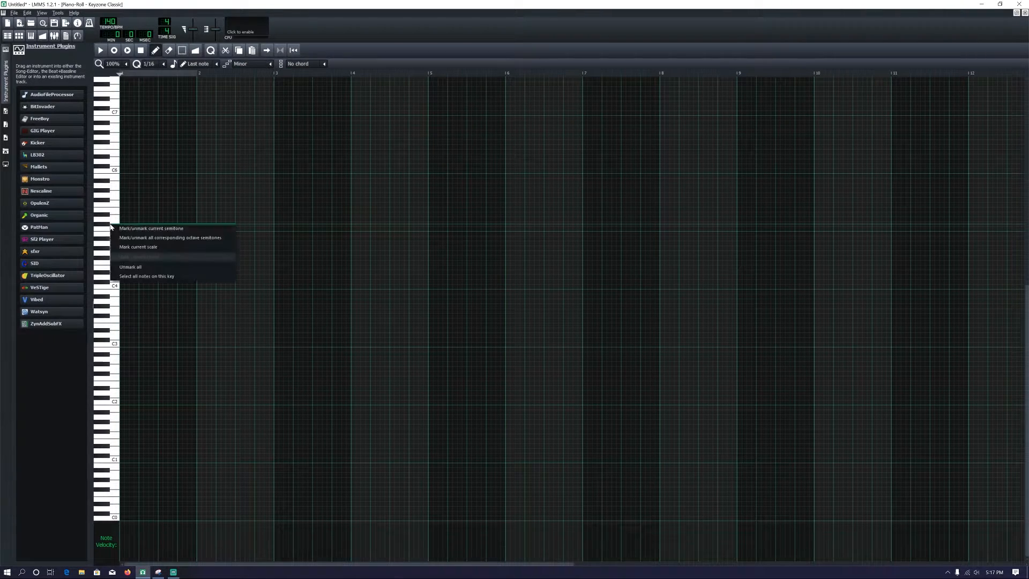
{"action": "left_click", "coordinate": [150, 248]}
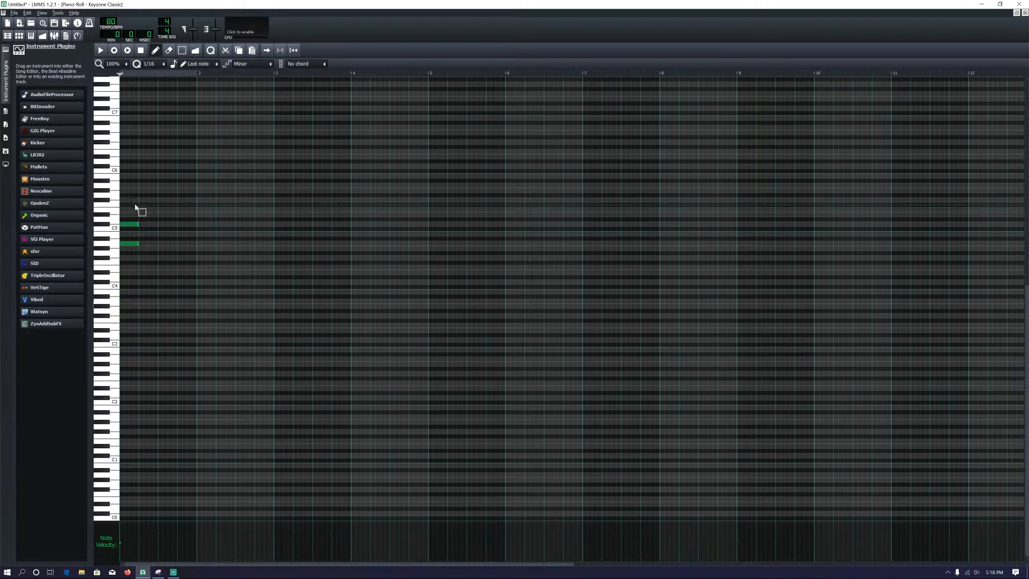
Lengthen the C#5 and A4 notes at the start of bar 1 to half a bar each
{"action": "left_click_drag", "start_coordinate": [134, 206], "coordinate": [134, 275]}
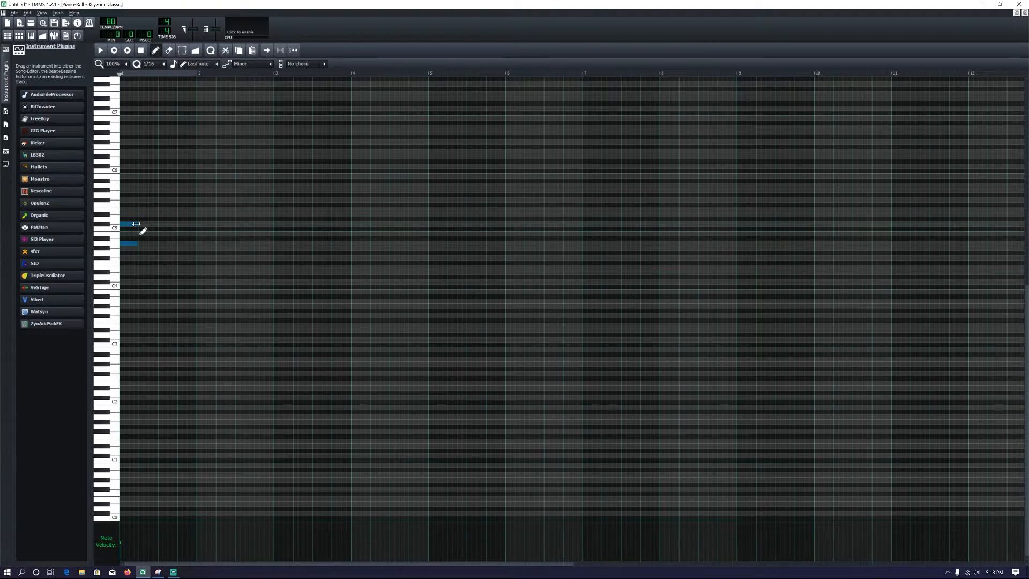
{"action": "left_click_drag", "start_coordinate": [137, 224], "coordinate": [158, 224]}
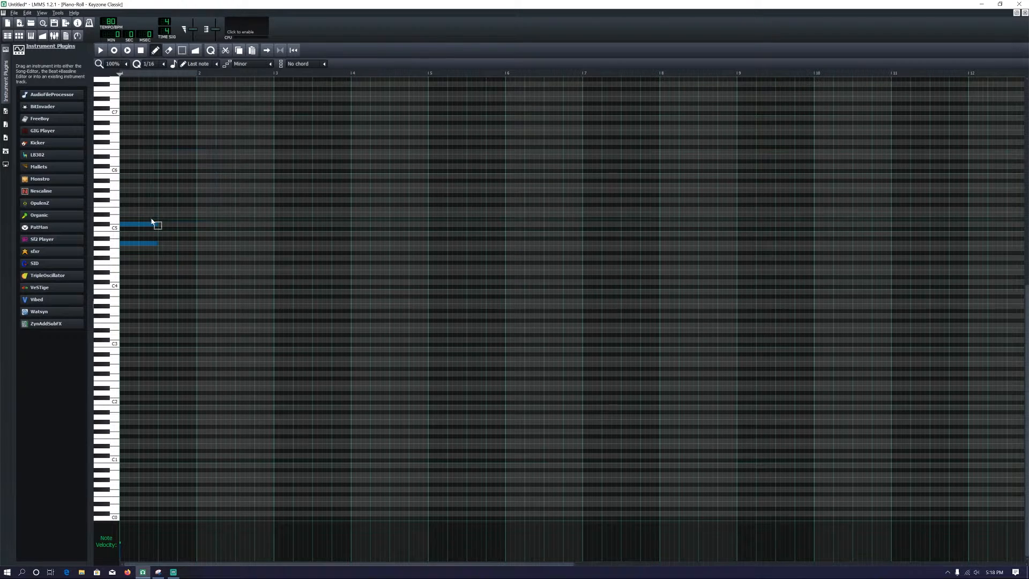
{"action": "left_click", "coordinate": [180, 225]}
{"action": "right_click", "coordinate": [180, 225]}
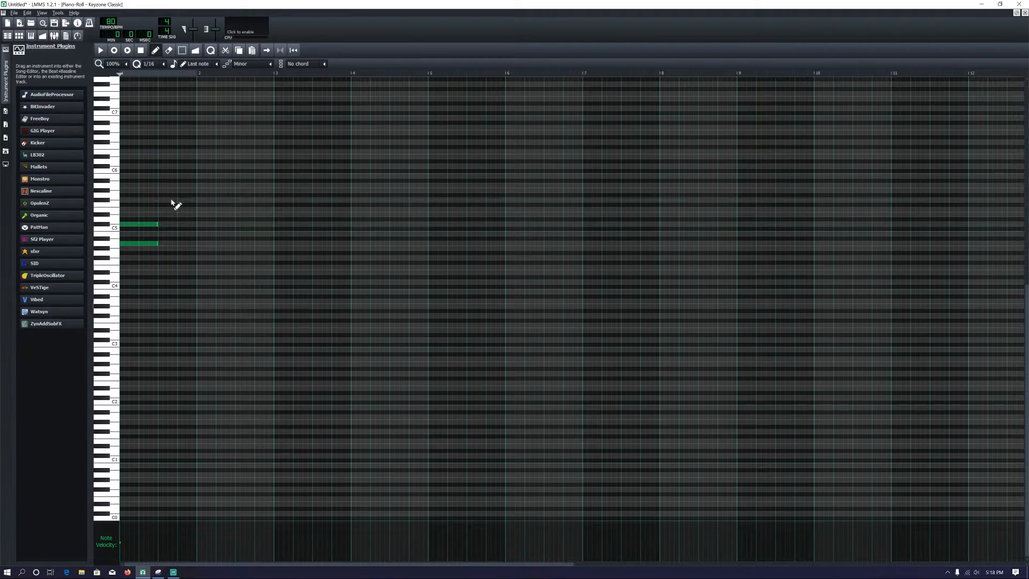
Try transposing the two selected notes up one octave and back down
{"action": "left_click_drag", "start_coordinate": [173, 203], "coordinate": [125, 285]}
{"action": "key", "text": "ctrl+Right"}
{"action": "key", "text": "ctrl+Left"}
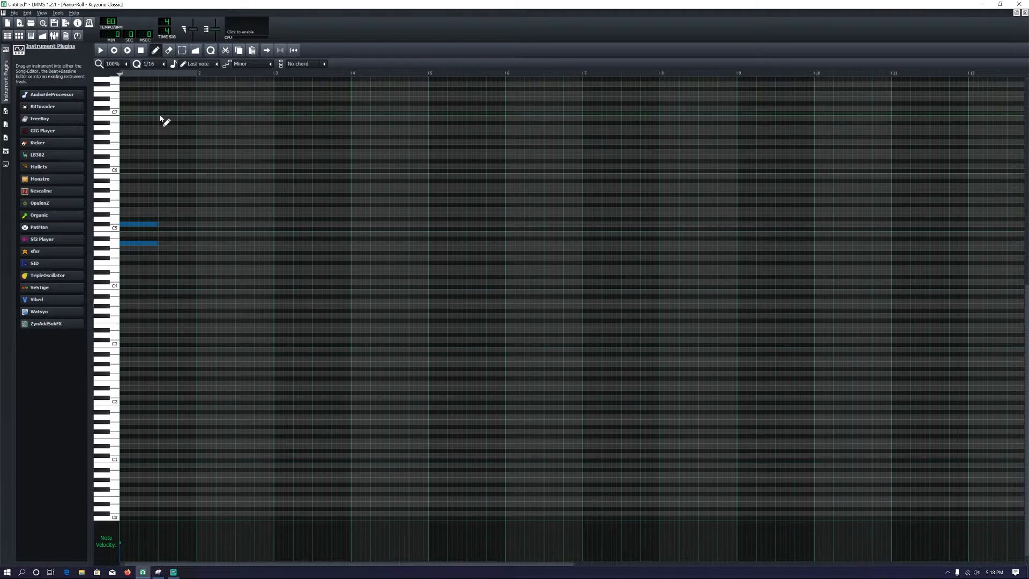
{"action": "key", "text": "ctrl+Up"}
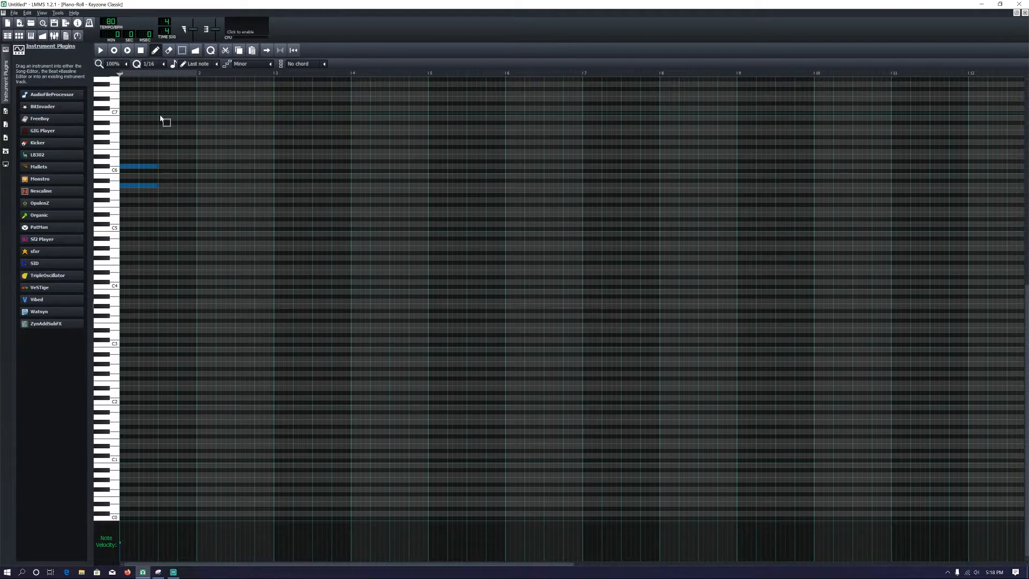
{"action": "key", "text": "ctrl+Down"}
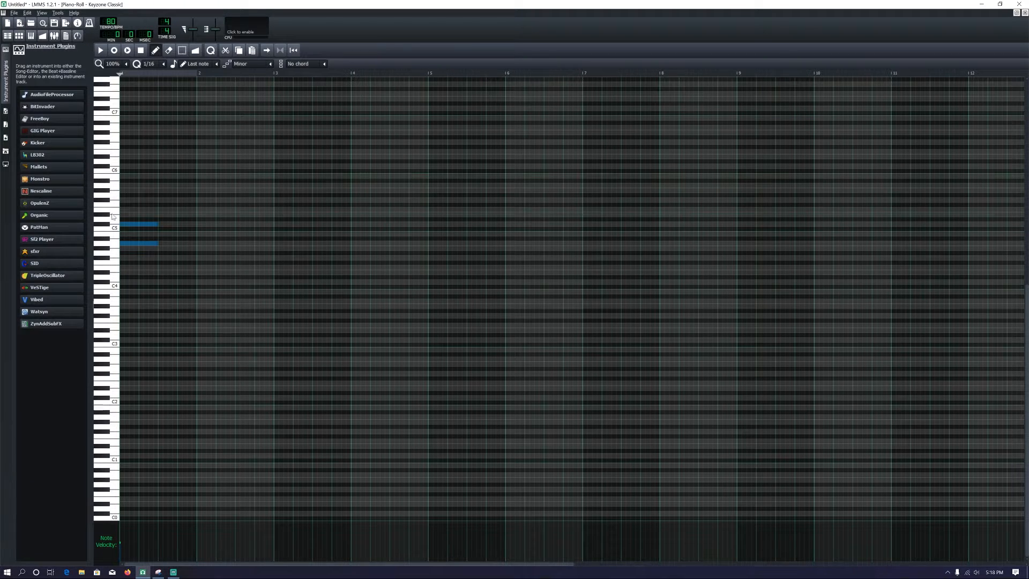
Complete the first chord by adding half-bar F#4 and D4 notes at the start of bar 1
{"action": "left_click", "coordinate": [166, 213]}
{"action": "right_click", "coordinate": [181, 214]}
{"action": "left_click", "coordinate": [126, 258]}
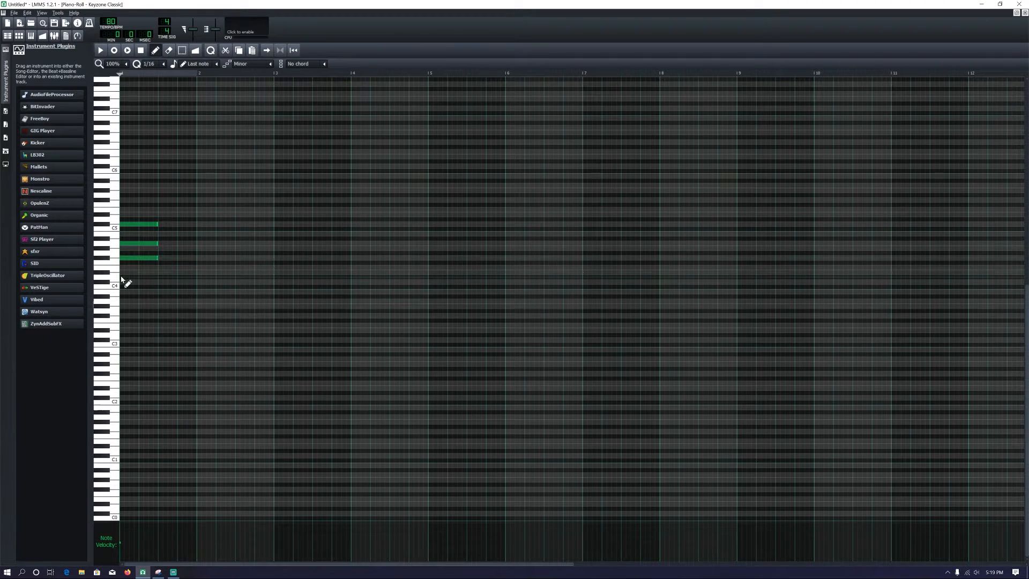
{"action": "left_click", "coordinate": [122, 278]}
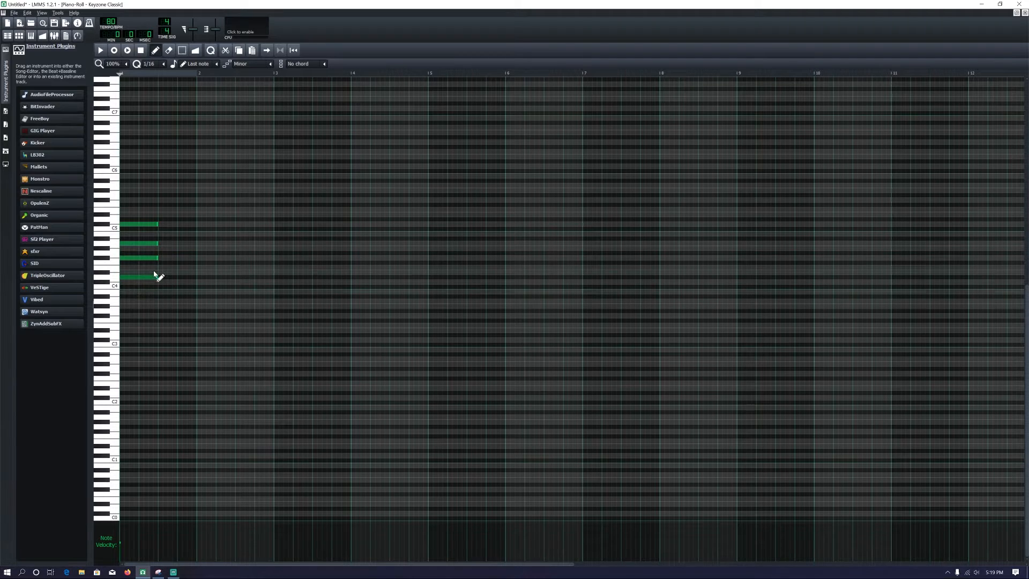
Add the second chord in the latter half of bar 1 with C#5, A4, F#4 and E5
{"action": "left_click", "coordinate": [160, 224]}
{"action": "left_click", "coordinate": [159, 243]}
{"action": "left_click", "coordinate": [160, 258]}
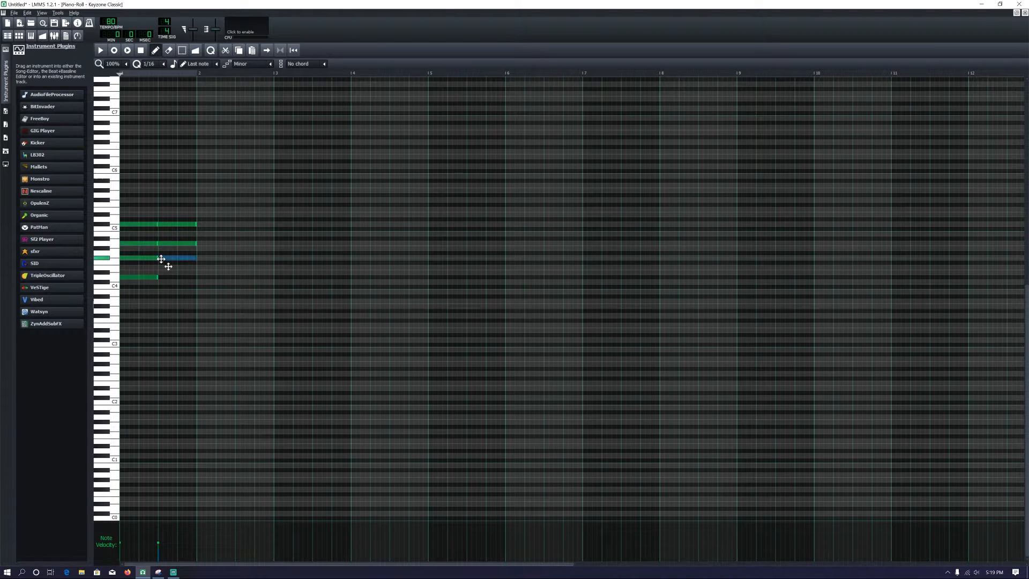
{"action": "left_click", "coordinate": [161, 210]}
Add the third chord at the start of bar 2 with B4, A4, F#4 and D4
{"action": "left_click", "coordinate": [199, 233]}
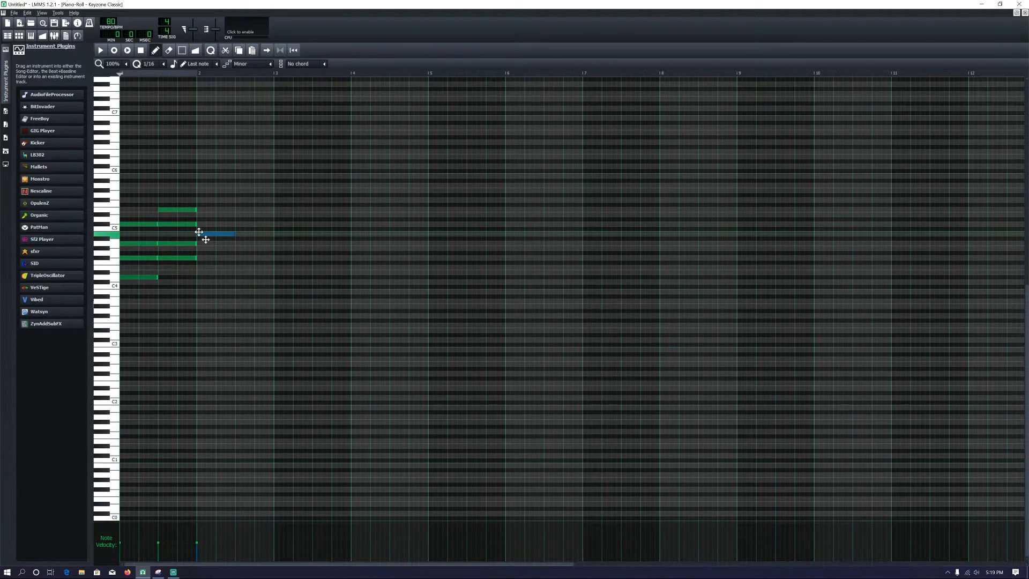
{"action": "left_click", "coordinate": [203, 244]}
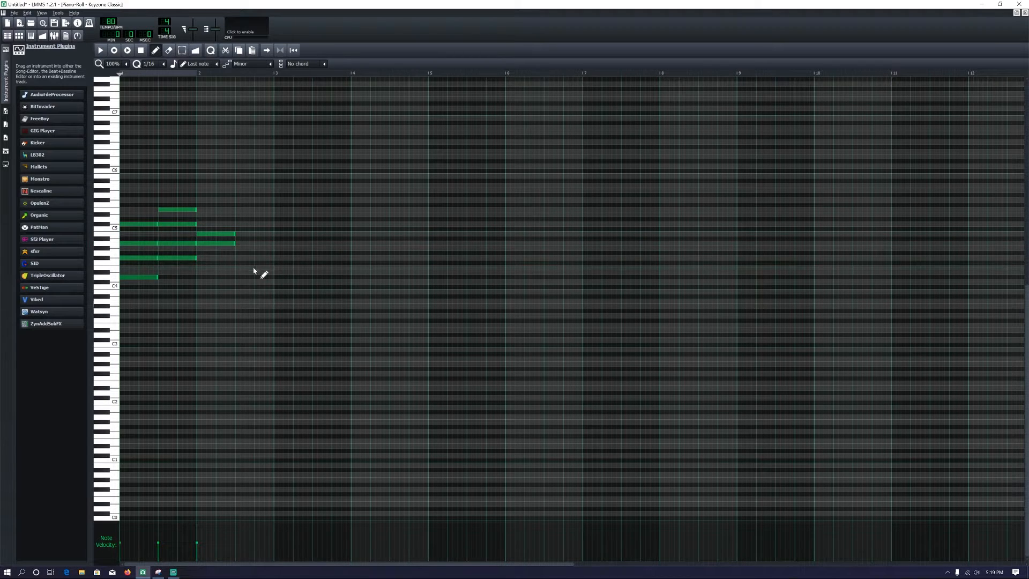
{"action": "left_click", "coordinate": [199, 258]}
{"action": "left_click", "coordinate": [199, 277]}
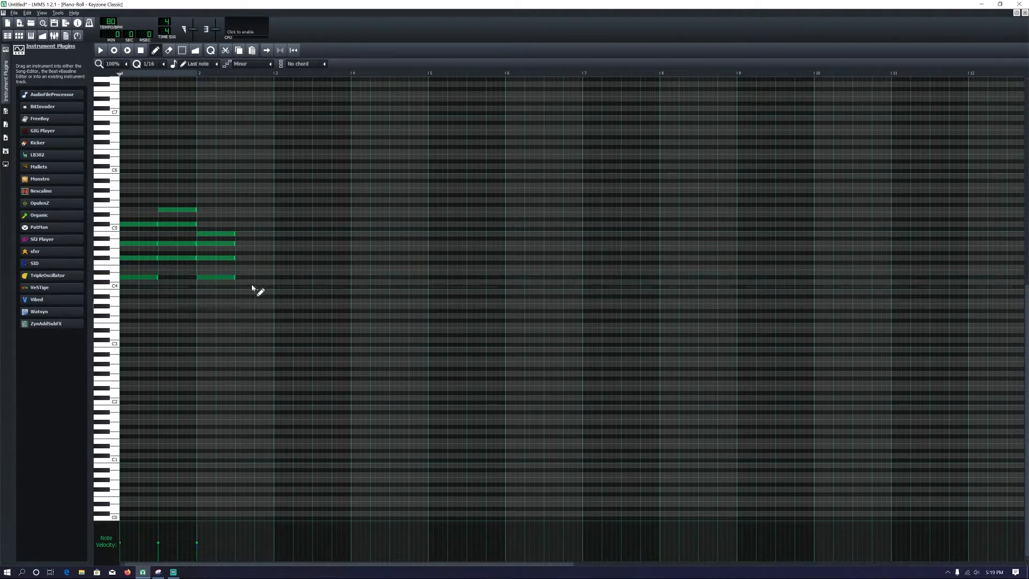
Add the fourth chord in the latter half of bar 2 with D4, F#4, A4 and B3
{"action": "left_click", "coordinate": [239, 277]}
{"action": "left_click", "coordinate": [237, 258]}
{"action": "left_click", "coordinate": [237, 243]}
{"action": "left_click", "coordinate": [237, 292]}
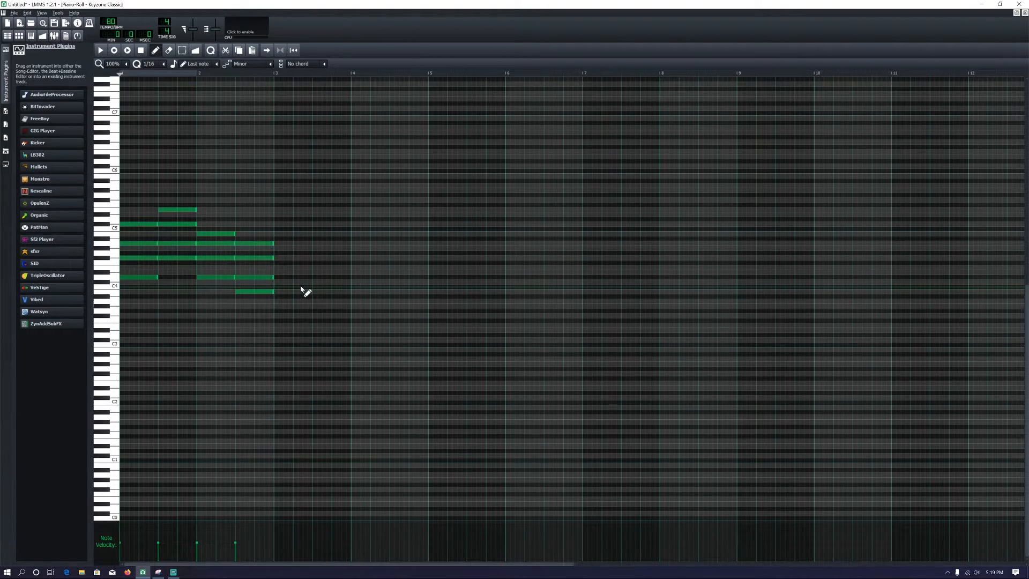
Play back the four-chord progression in the piano roll and stop it
{"action": "key", "text": "space"}
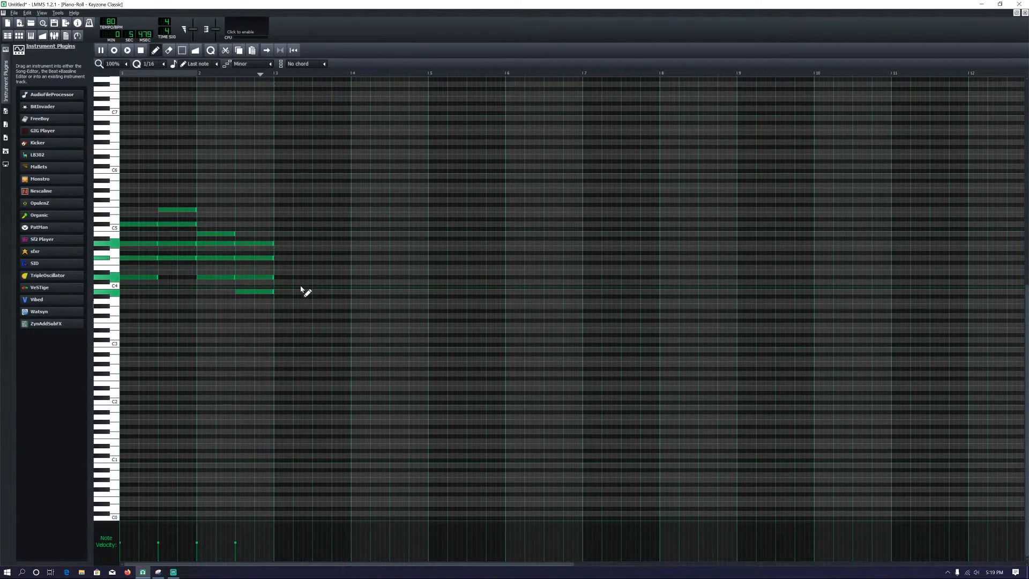
{"action": "key", "text": "space"}
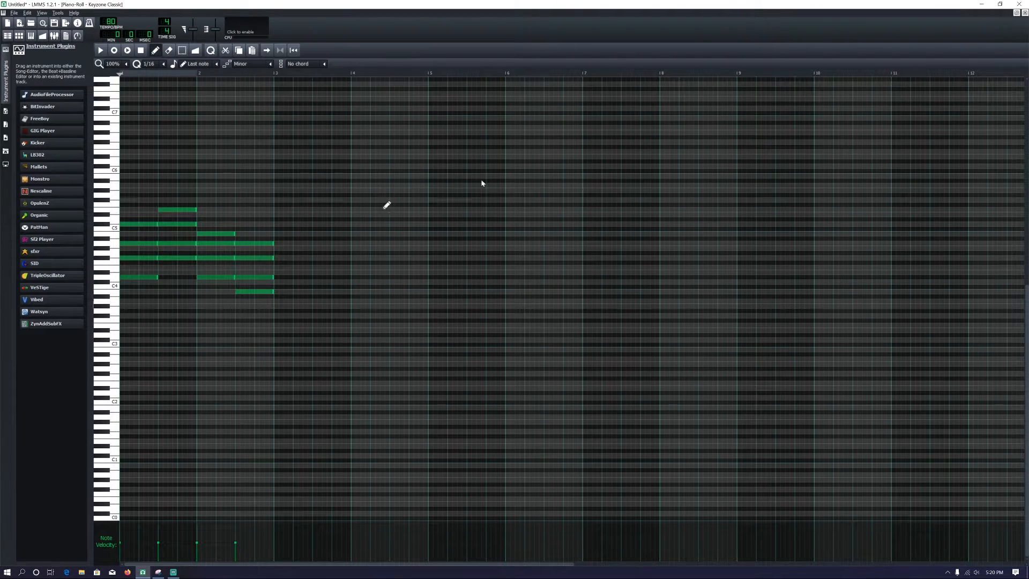
Close the piano roll and clone the Keyzone Classic track in the Beat+Bassline Editor
{"action": "left_click", "coordinate": [1025, 12]}
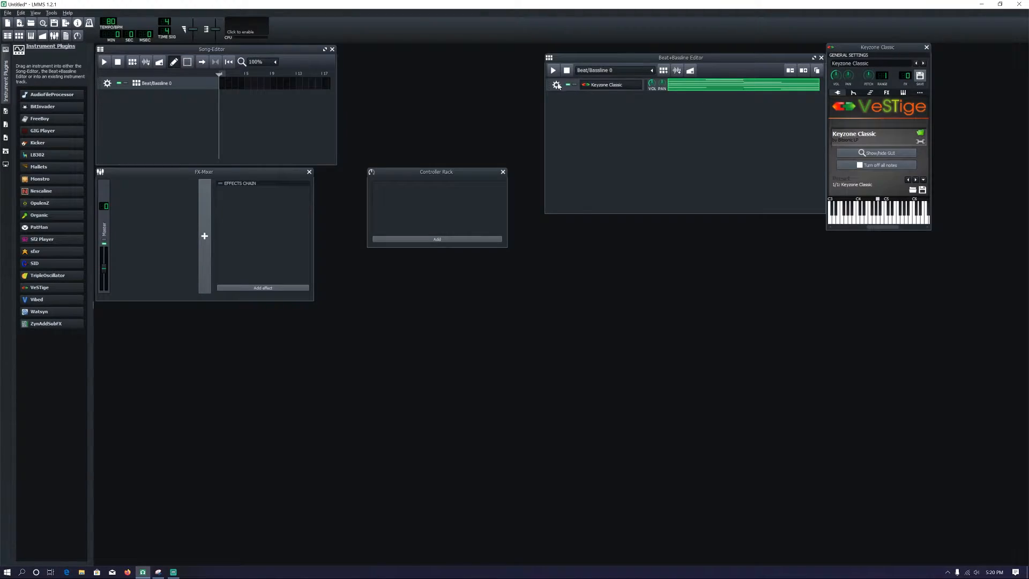
{"action": "left_click", "coordinate": [556, 85]}
{"action": "left_click", "coordinate": [599, 99]}
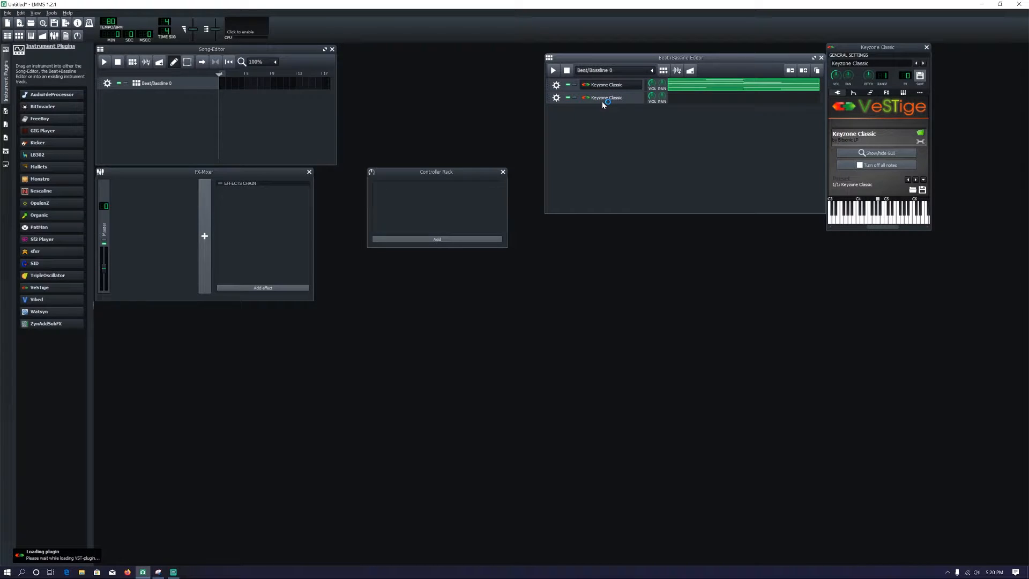
Raise all notes of the cloned Keyzone Classic pattern by one octave in the piano roll and play them back
{"action": "right_click", "coordinate": [695, 101]}
{"action": "left_click", "coordinate": [704, 107]}
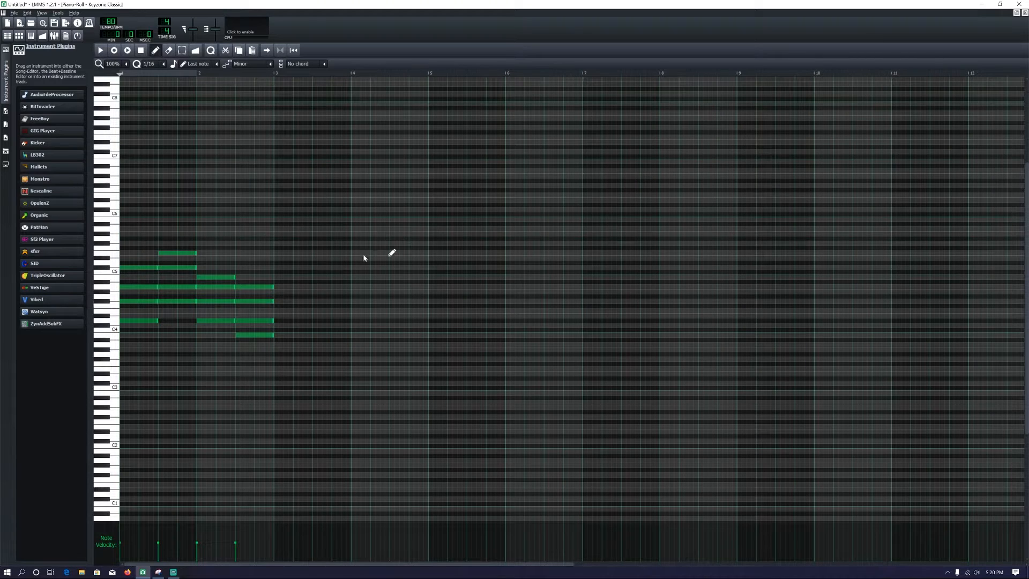
{"action": "key", "text": "ctrl+a"}
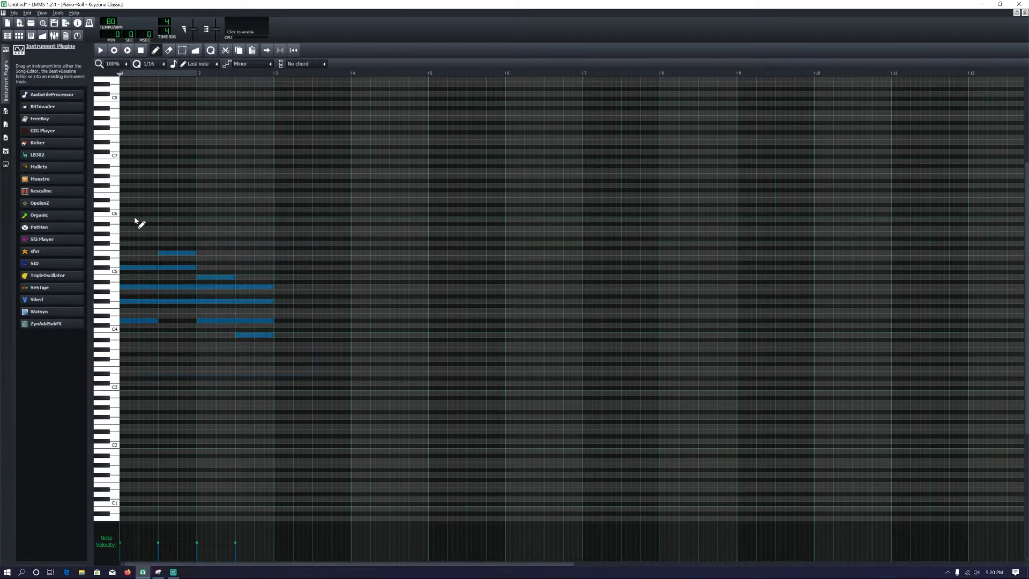
{"action": "key", "text": "ctrl+Up"}
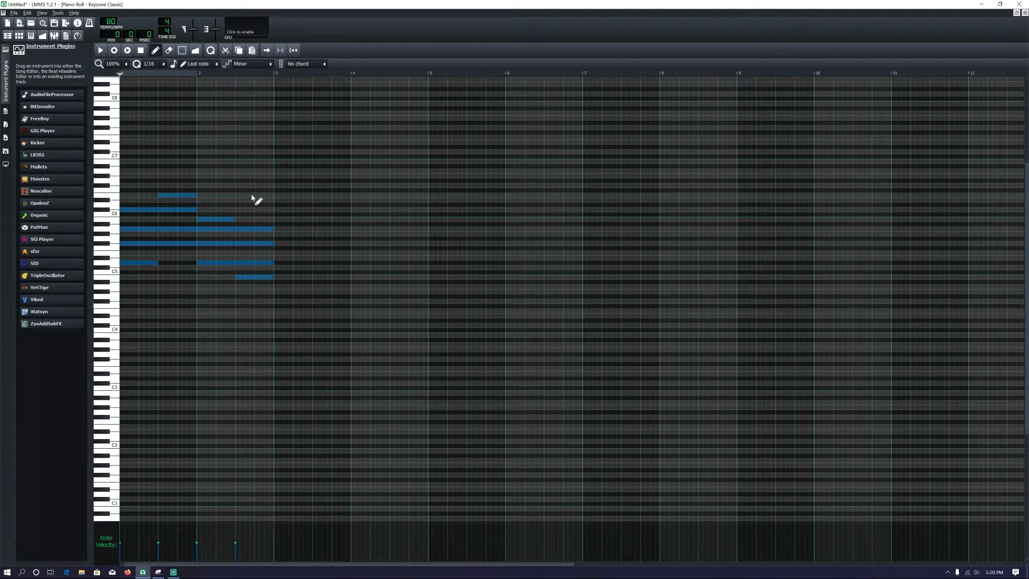
{"action": "key", "text": "space"}
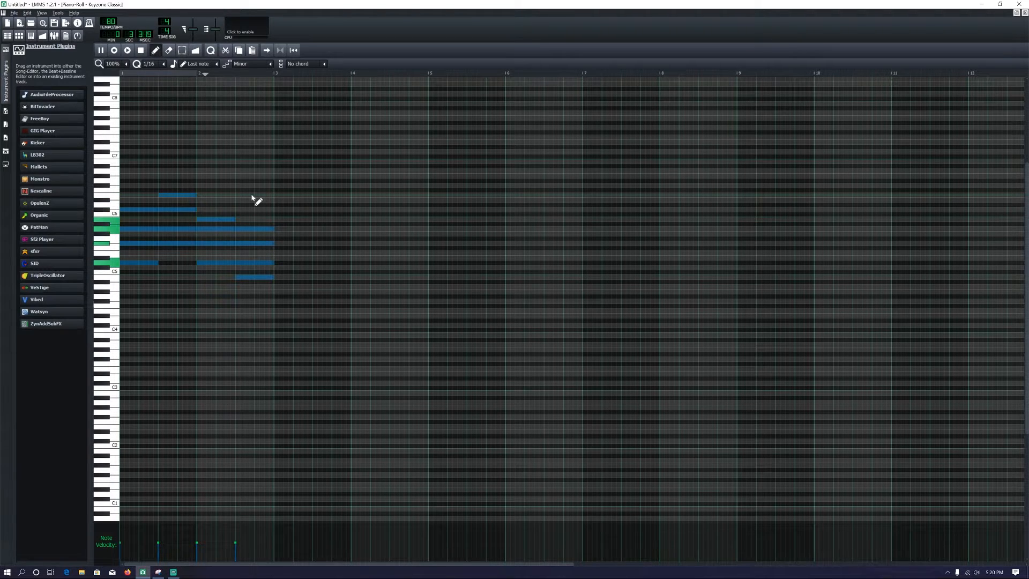
{"action": "key", "text": "space"}
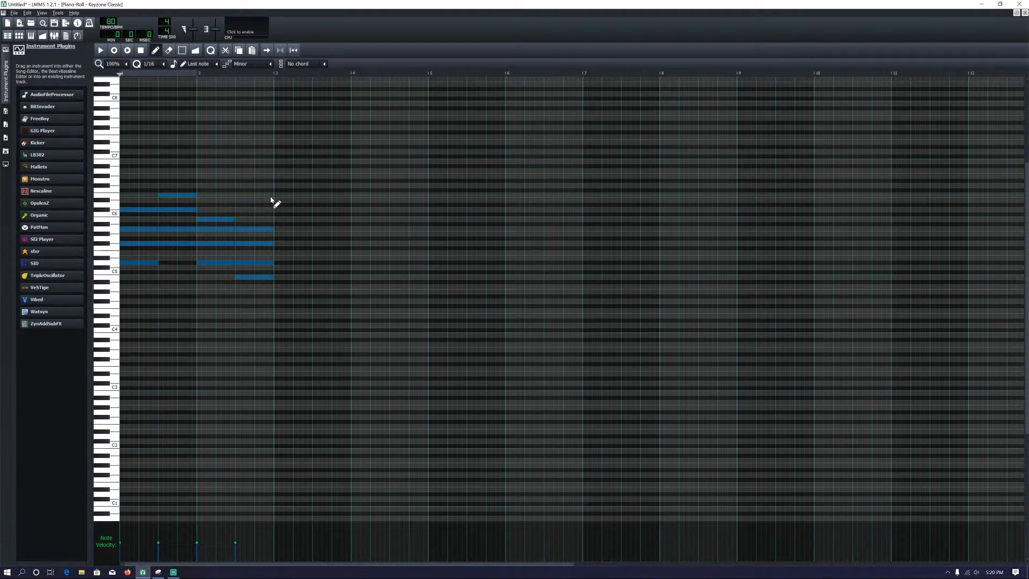
{"action": "left_click", "coordinate": [272, 197]}
{"action": "right_click", "coordinate": [273, 197]}
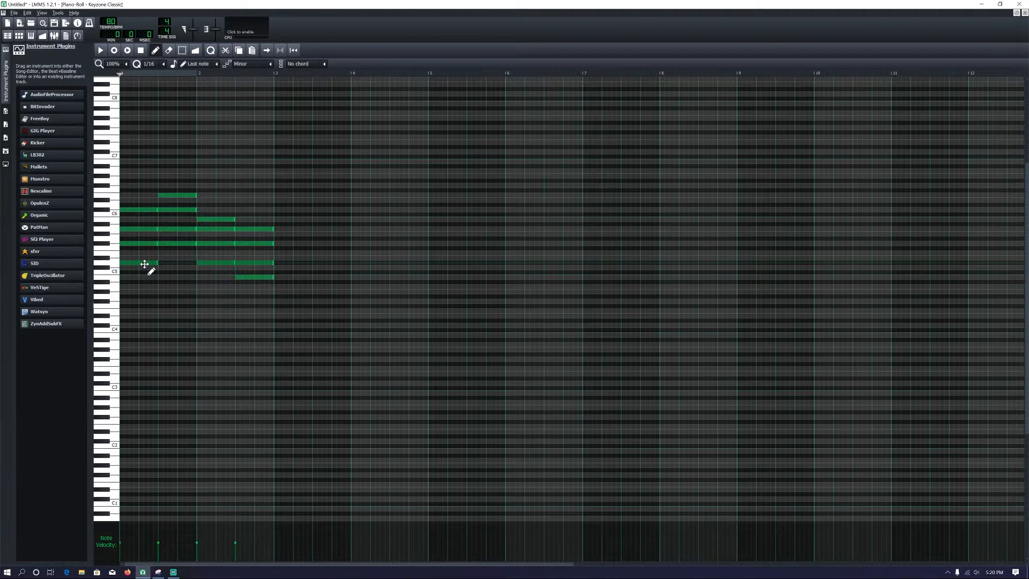
Delete the two lowest notes of each of the four chords in the cloned pattern, keeping the top two
{"action": "right_click", "coordinate": [152, 262]}
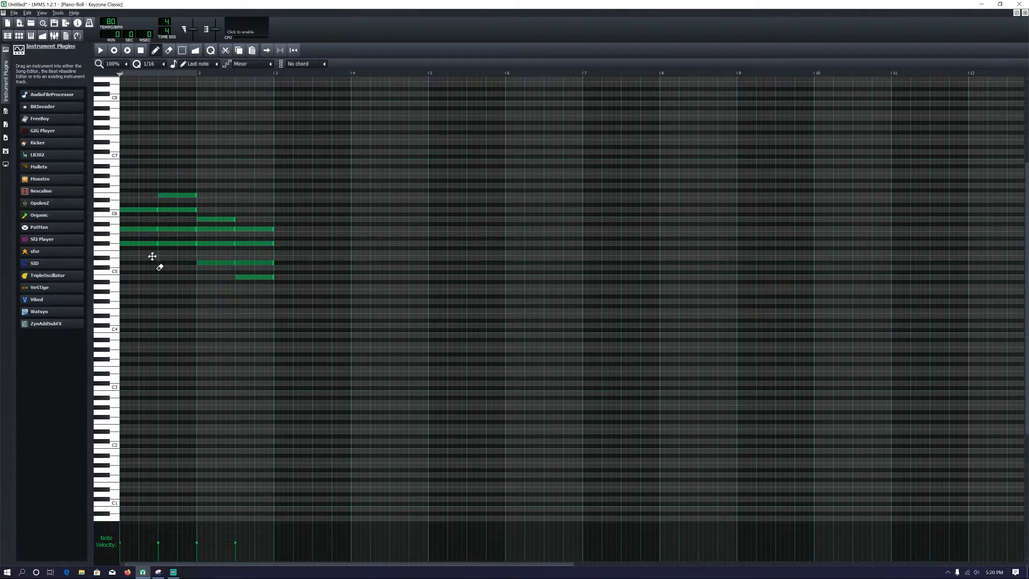
{"action": "right_click", "coordinate": [150, 242]}
{"action": "right_click", "coordinate": [174, 243]}
{"action": "right_click", "coordinate": [176, 229]}
{"action": "right_click", "coordinate": [210, 262]}
{"action": "right_click", "coordinate": [209, 243]}
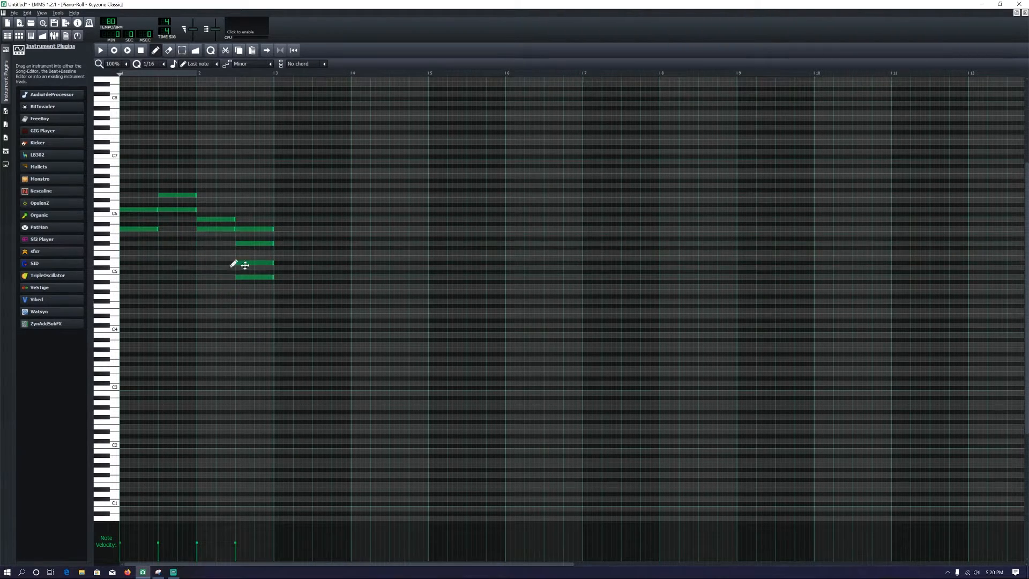
{"action": "right_click", "coordinate": [247, 277]}
{"action": "right_click", "coordinate": [250, 263]}
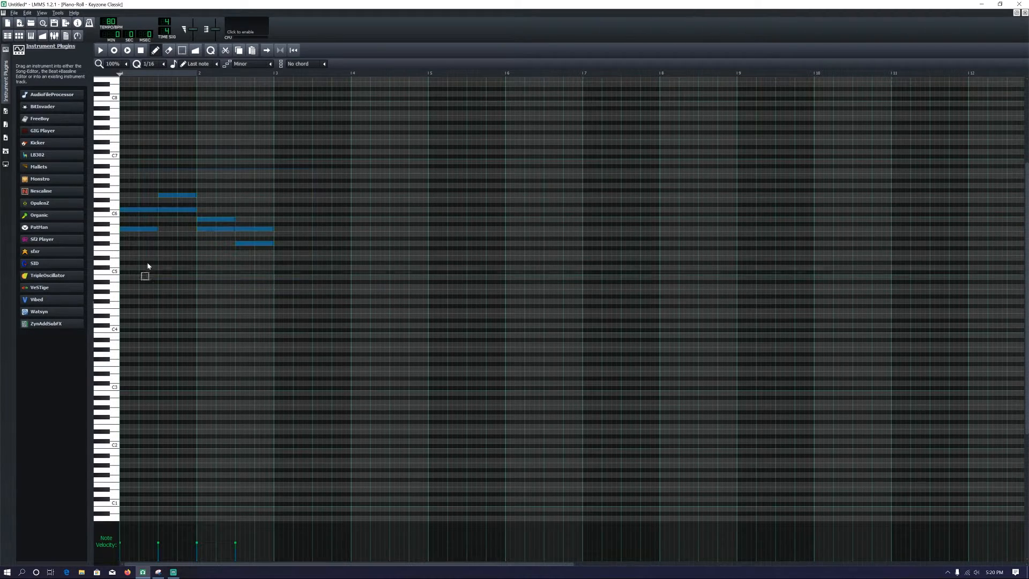
Shorten all notes to quarter notes and shift each chord's lower note to follow directly after its upper note
{"action": "key", "text": "ctrl+a"}
{"action": "left_click_drag", "start_coordinate": [157, 230], "coordinate": [143, 230]}
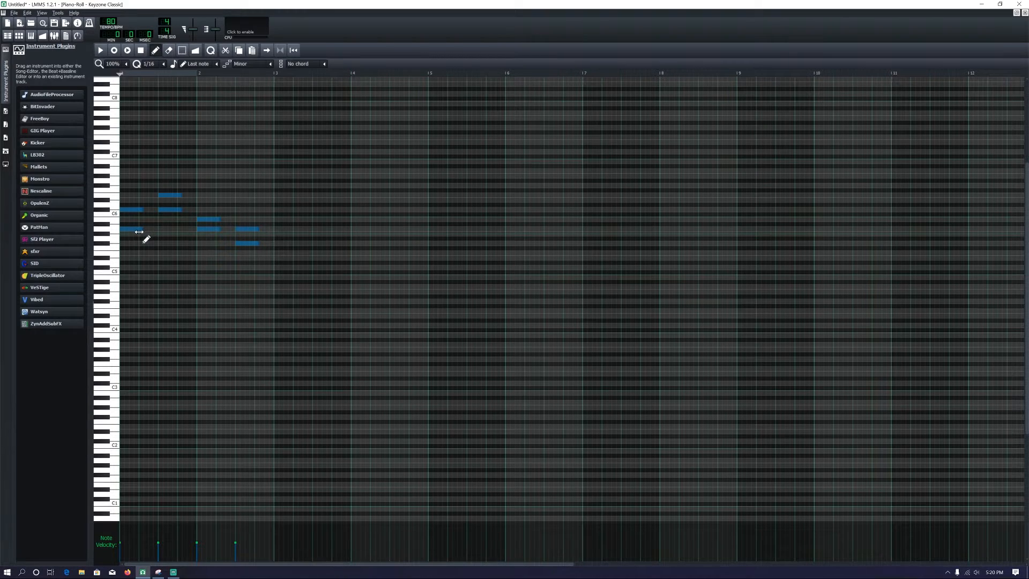
{"action": "left_click_drag", "start_coordinate": [139, 231], "coordinate": [141, 230]}
{"action": "left_click", "coordinate": [202, 177]}
{"action": "right_click", "coordinate": [202, 176]}
{"action": "left_click_drag", "start_coordinate": [126, 228], "coordinate": [274, 243]}
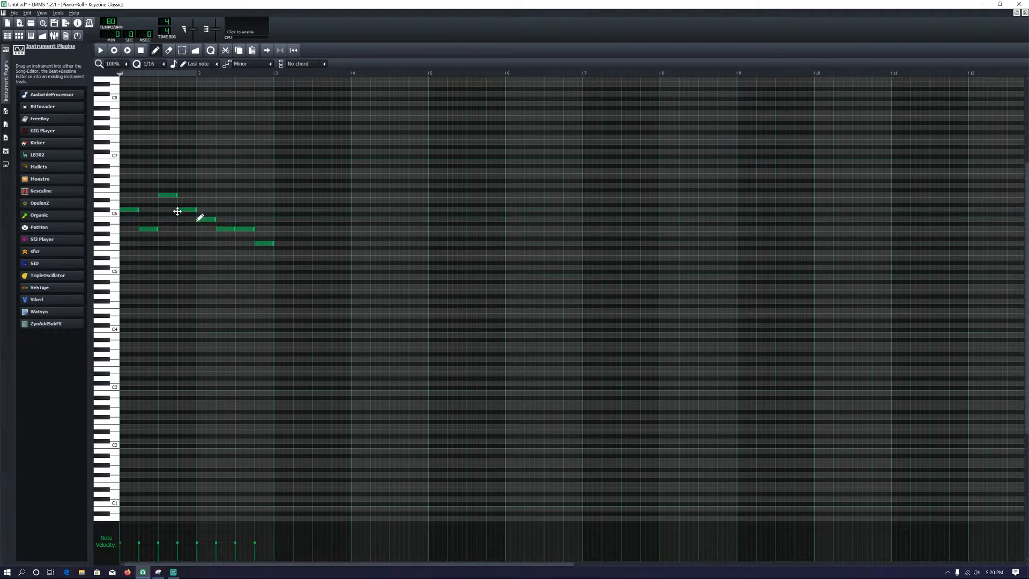
Play back the melody on its own in the piano roll, then together with the chord track
{"action": "key", "text": "space"}
{"action": "key", "text": "space"}
{"action": "left_click", "coordinate": [1024, 13]}
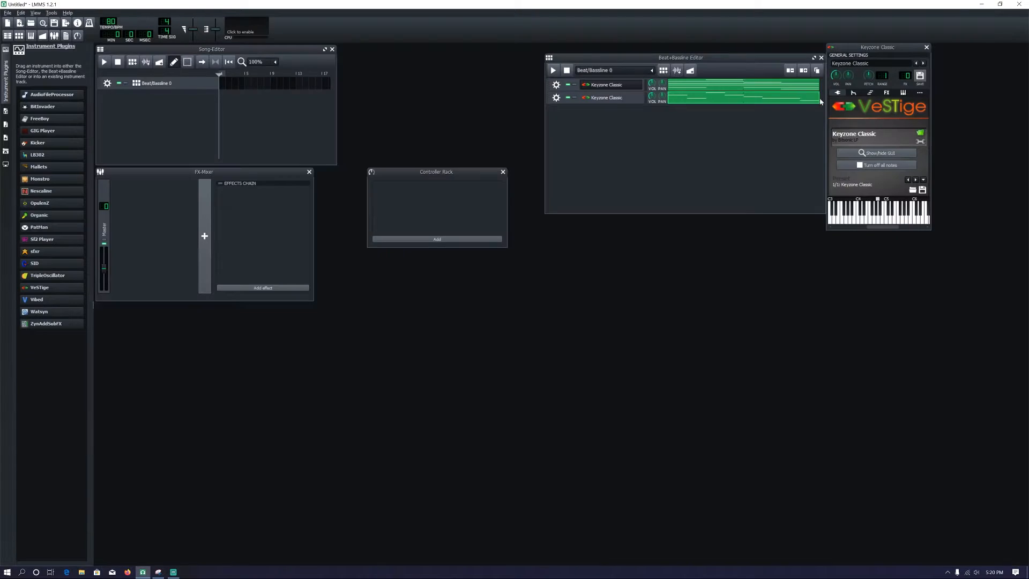
{"action": "left_click", "coordinate": [579, 175]}
{"action": "key", "text": "space"}
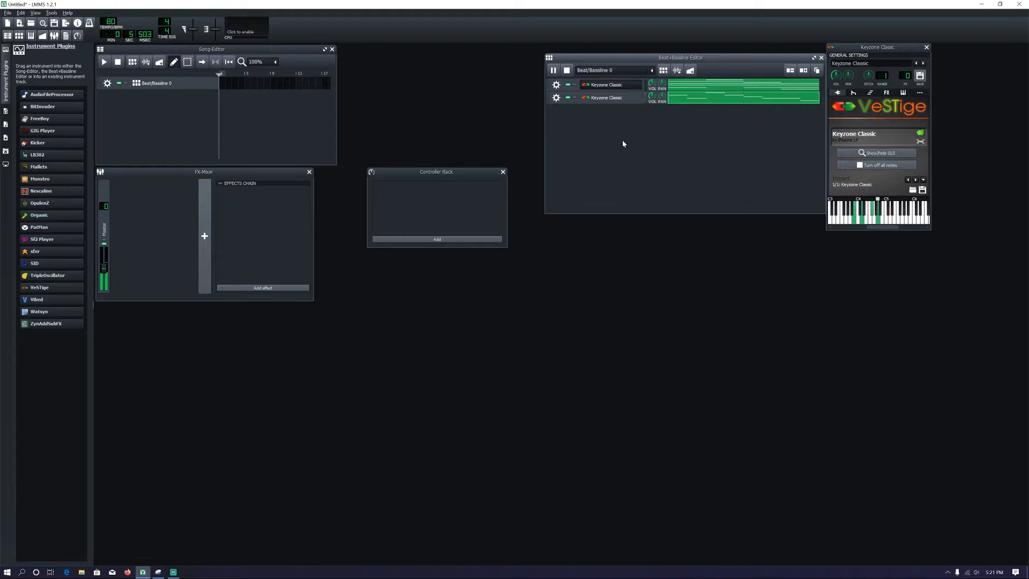
{"action": "key", "text": "space"}
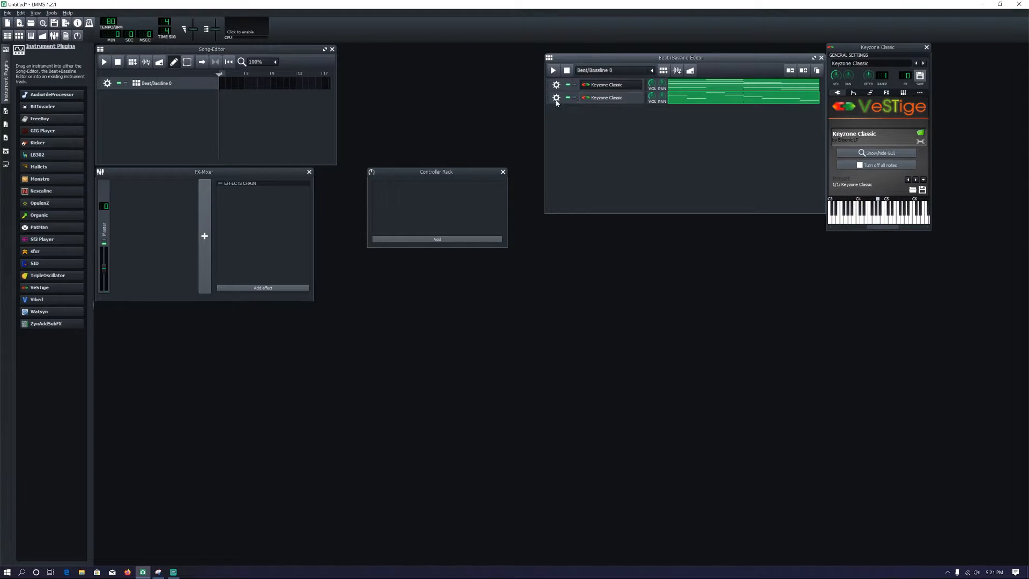
Clone the second Keyzone Classic track and check the clone's pattern in the piano roll
{"action": "left_click", "coordinate": [556, 99]}
{"action": "left_click", "coordinate": [572, 109]}
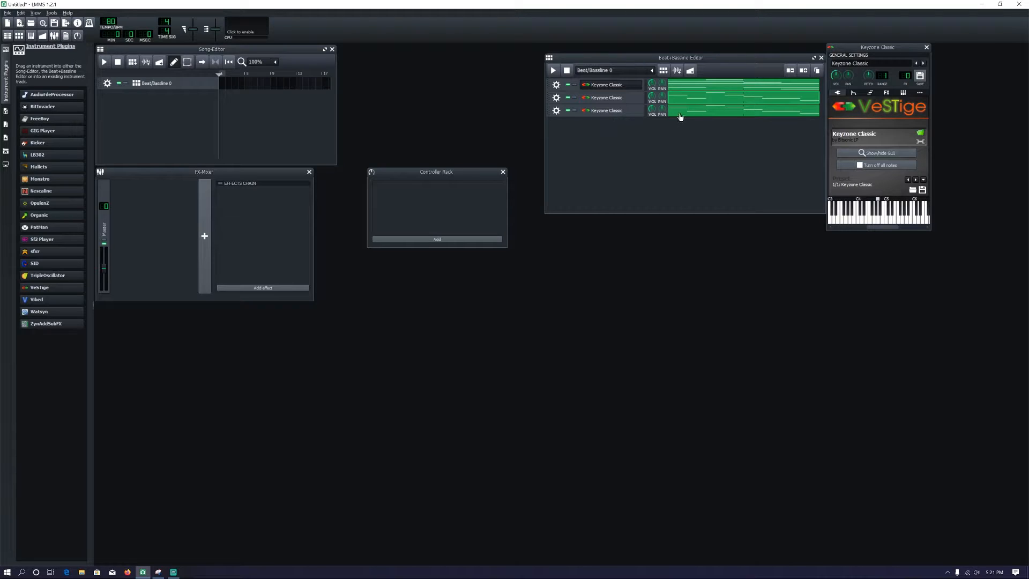
{"action": "right_click", "coordinate": [680, 117]}
{"action": "left_click", "coordinate": [696, 121]}
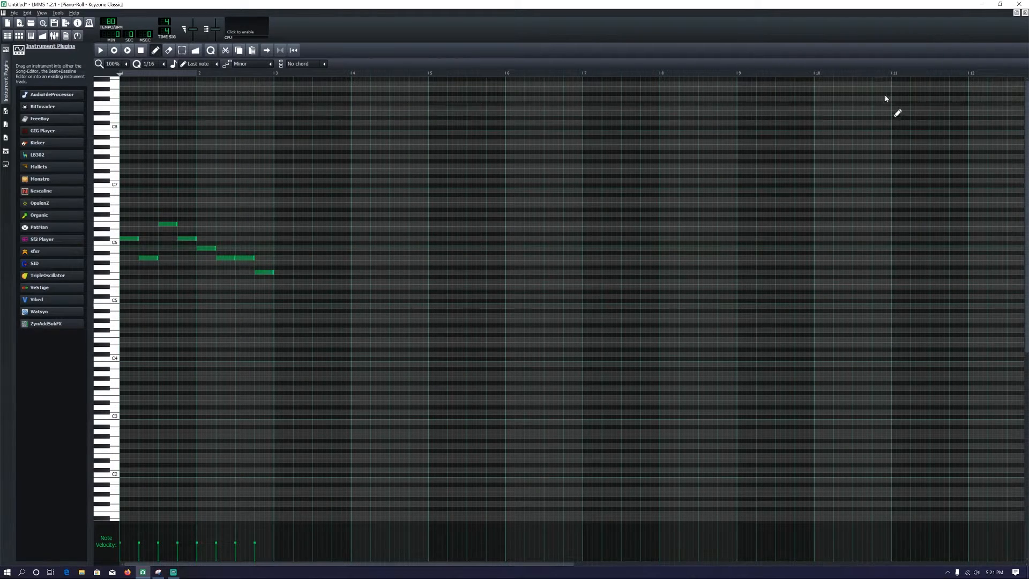
{"action": "left_click", "coordinate": [1025, 15]}
Copy all chord notes from the first Keyzone Classic track's pattern
{"action": "right_click", "coordinate": [730, 90]}
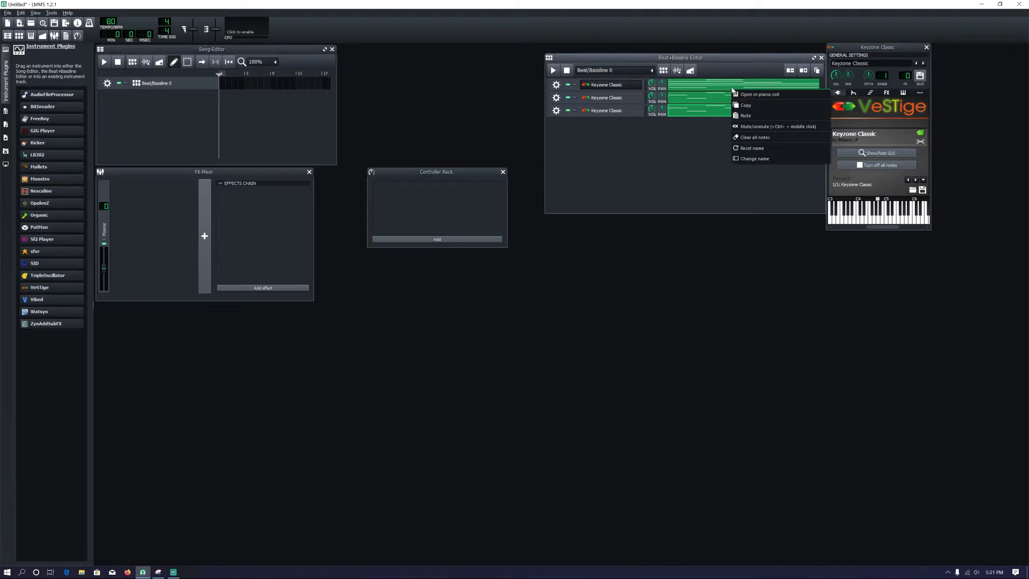
{"action": "left_click", "coordinate": [726, 88]}
{"action": "right_click", "coordinate": [726, 89]}
{"action": "left_click", "coordinate": [733, 91]}
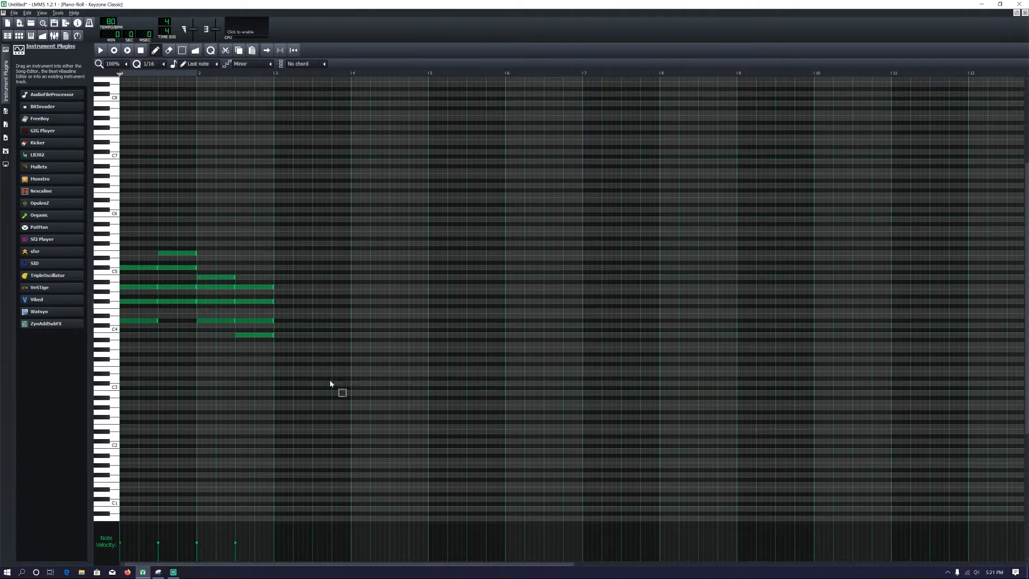
{"action": "key", "text": "ctrl+a"}
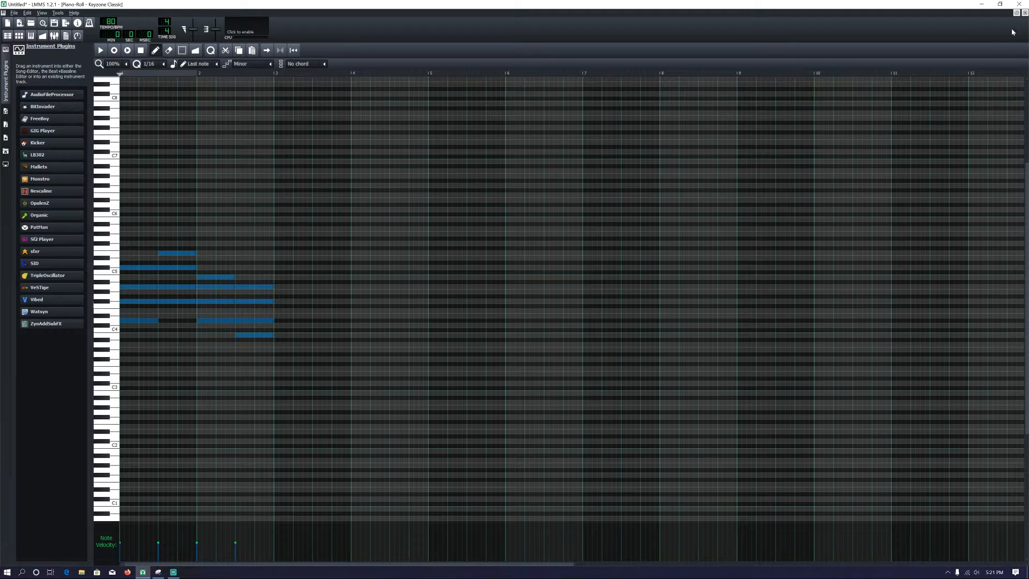
{"action": "left_click", "coordinate": [1025, 13]}
Replace all notes in the third Keyzone Classic pattern with the copied chords and raise them one octave
{"action": "right_click", "coordinate": [747, 107]}
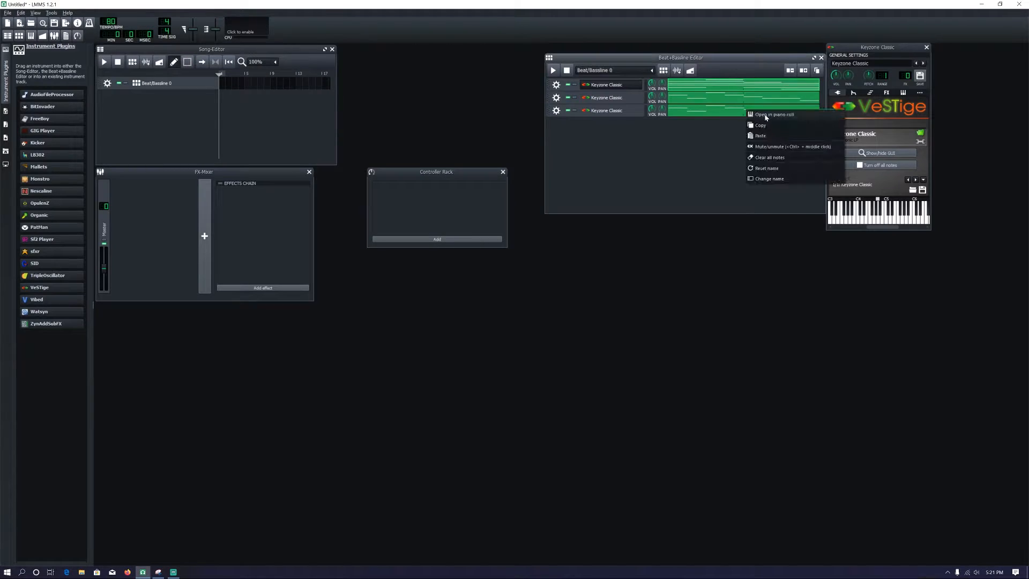
{"action": "left_click", "coordinate": [753, 113]}
{"action": "key", "text": "ctrl+a"}
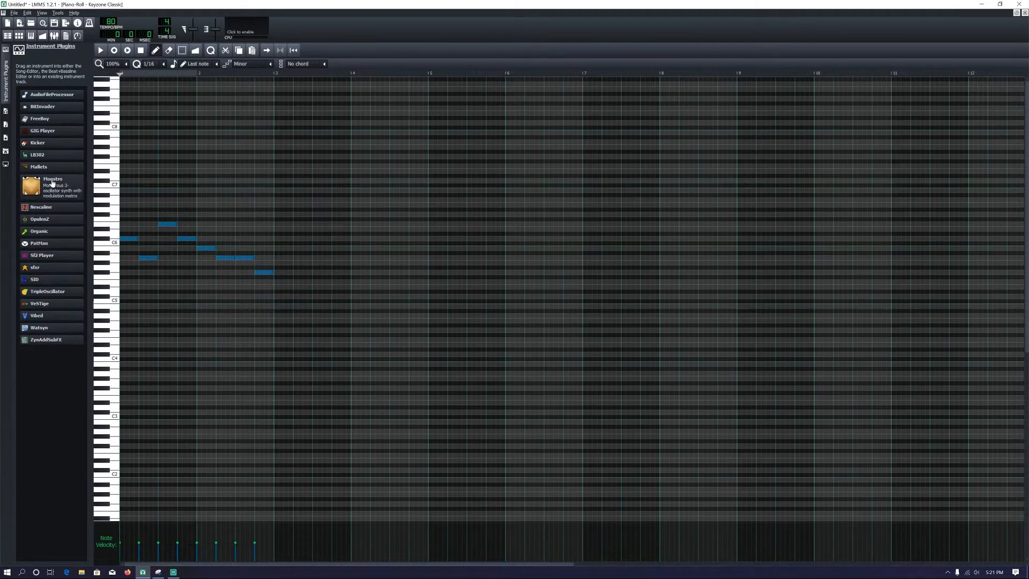
{"action": "key", "text": "Delete"}
{"action": "key", "text": "ctrl+v"}
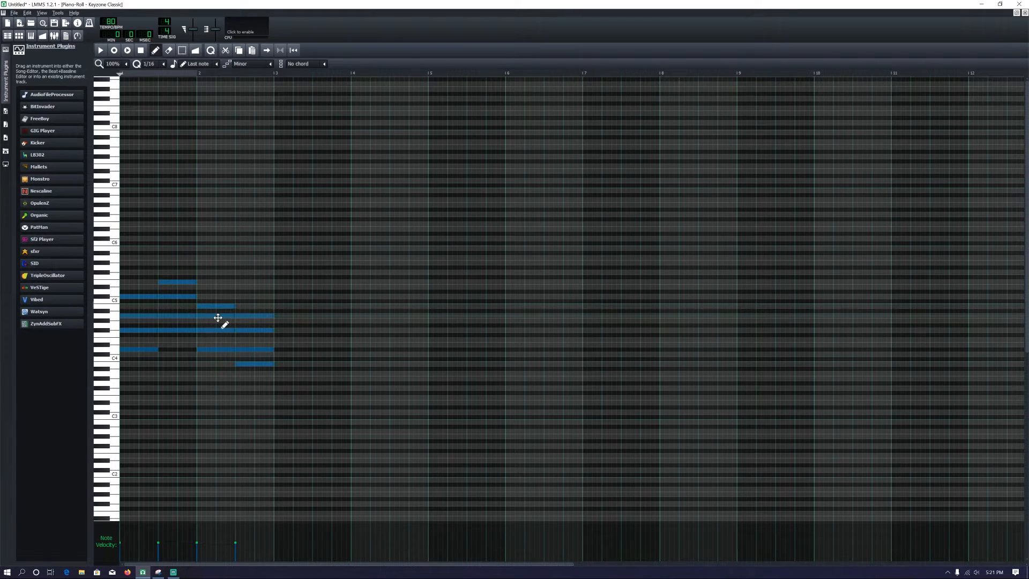
{"action": "key", "text": "ctrl+Up"}
{"action": "left_click", "coordinate": [262, 194]}
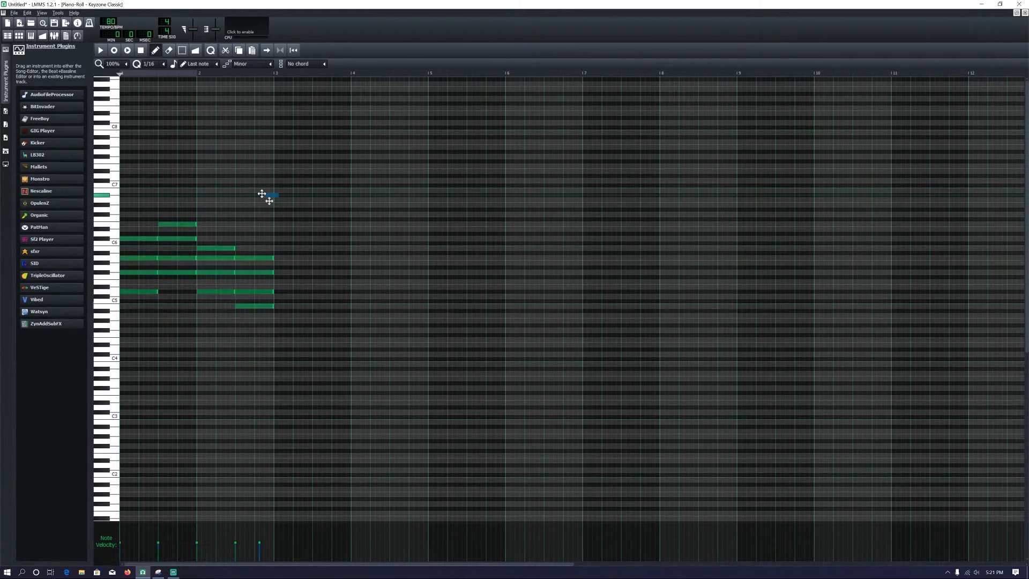
{"action": "right_click", "coordinate": [263, 195]}
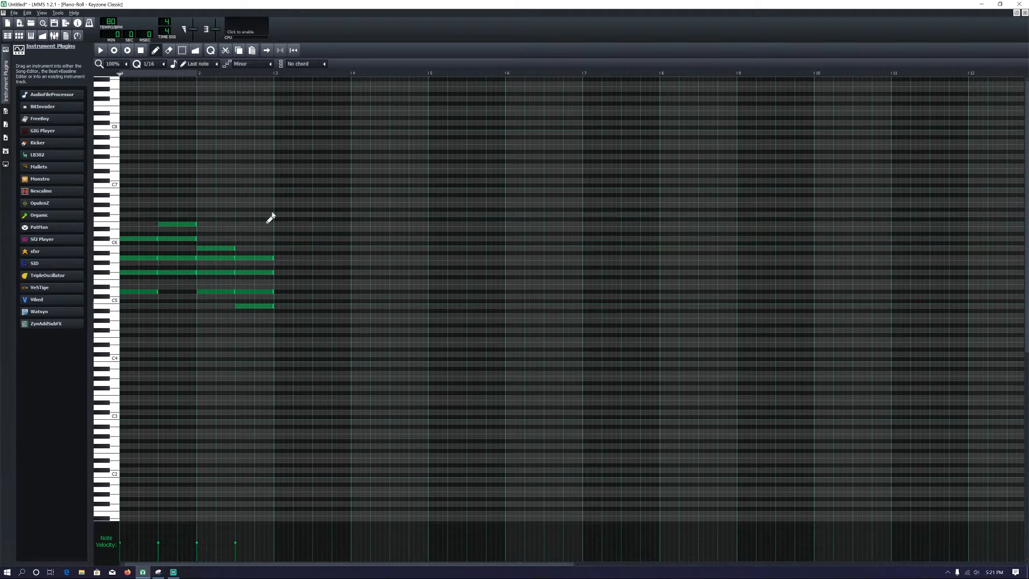
Shorten all chord notes in the third Keyzone Classic pattern to eighth notes
{"action": "key", "text": "ctrl+a"}
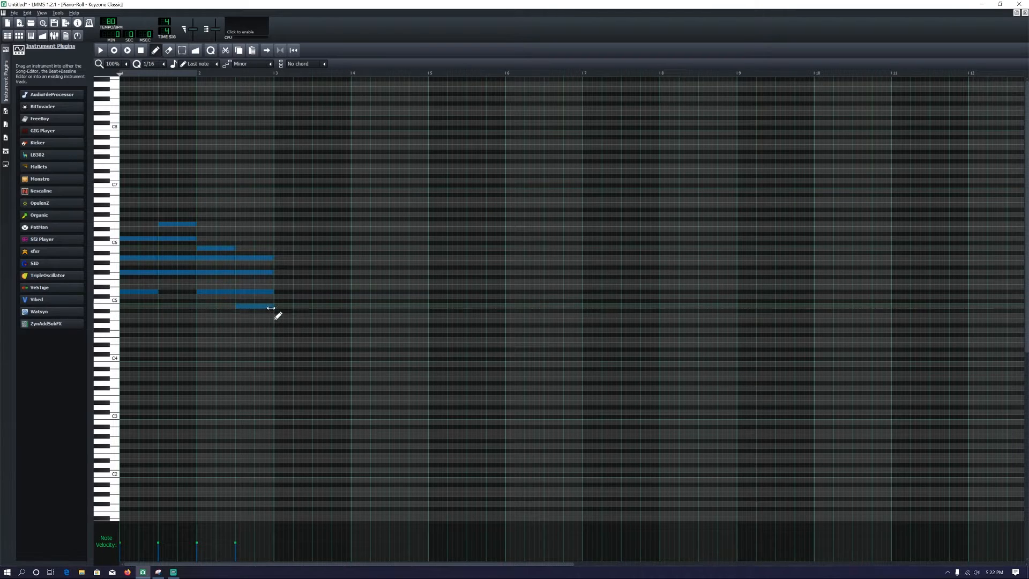
{"action": "left_click_drag", "start_coordinate": [271, 308], "coordinate": [245, 315]}
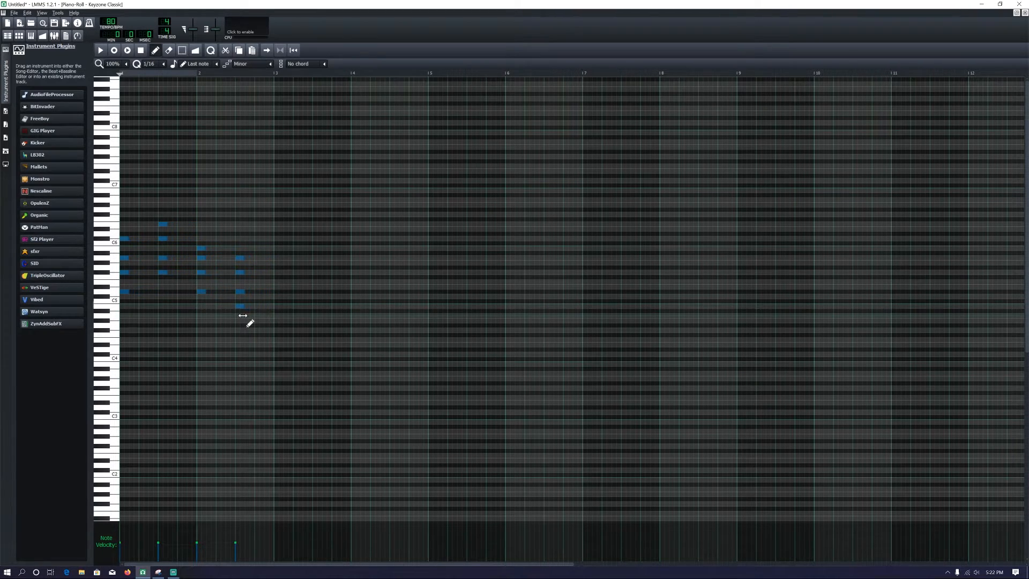
{"action": "left_click", "coordinate": [250, 205]}
{"action": "right_click", "coordinate": [250, 206]}
Stagger each chord's notes one after another from highest to lowest to form descending eighth-note arpeggios across both bars
{"action": "left_click_drag", "start_coordinate": [125, 257], "coordinate": [154, 293]}
{"action": "left_click_drag", "start_coordinate": [164, 238], "coordinate": [210, 258]}
{"action": "left_click_drag", "start_coordinate": [202, 273], "coordinate": [220, 272]}
{"action": "left_click_drag", "start_coordinate": [202, 292], "coordinate": [230, 292]}
{"action": "left_click_drag", "start_coordinate": [241, 272], "coordinate": [250, 272]}
{"action": "left_click_drag", "start_coordinate": [240, 292], "coordinate": [275, 309]}
Play back the arpeggio on its own in the piano roll, then all three Keyzone Classic tracks together
{"action": "key", "text": "space"}
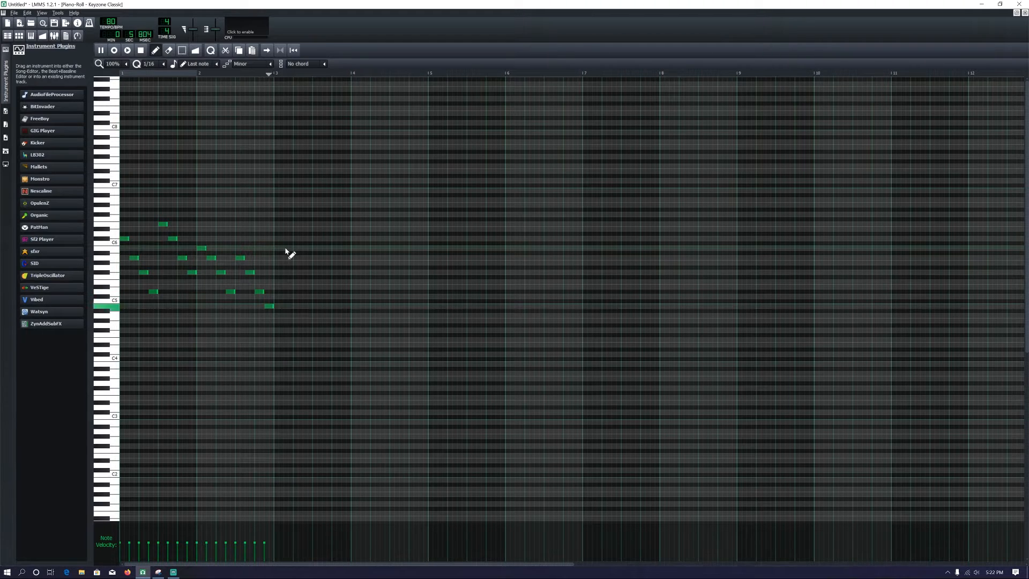
{"action": "key", "text": "space"}
{"action": "left_click", "coordinate": [1025, 12]}
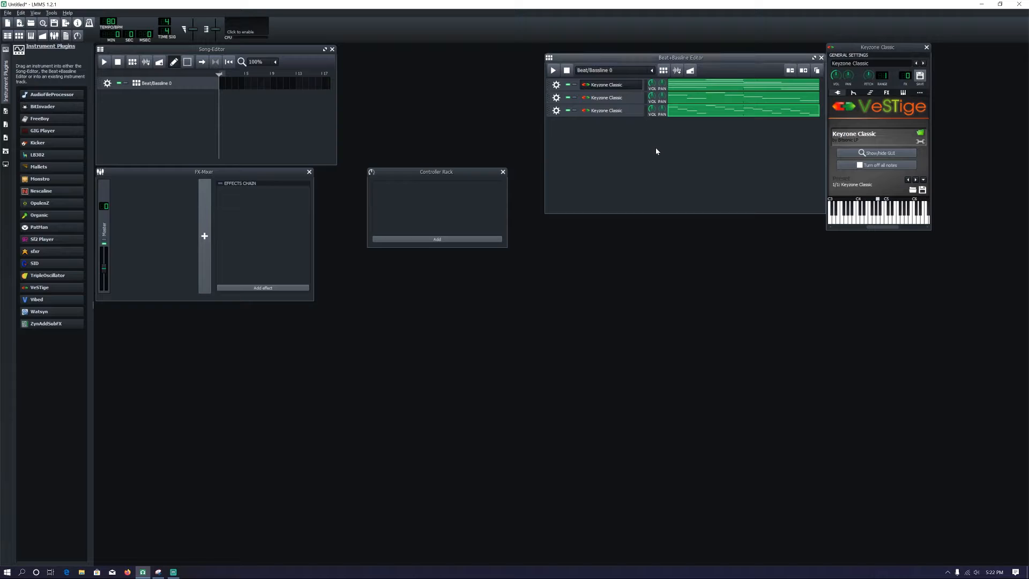
{"action": "key", "text": "space"}
{"action": "key", "text": "space"}
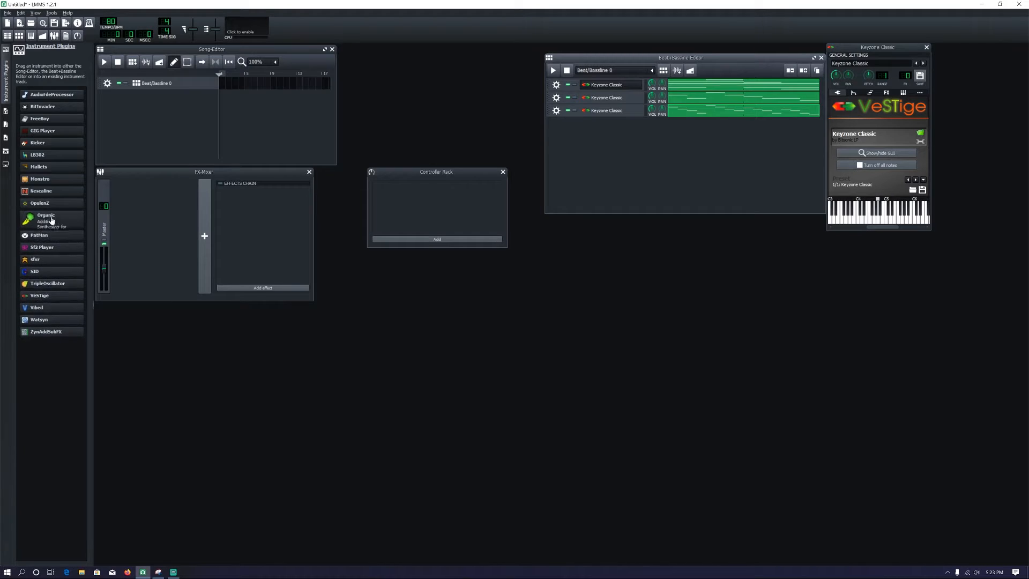
Add an OpulenZ instrument track to the Beat+Bassline Editor, open its settings clear of the editor, and audition a note
{"action": "left_click_drag", "start_coordinate": [52, 214], "coordinate": [586, 135]}
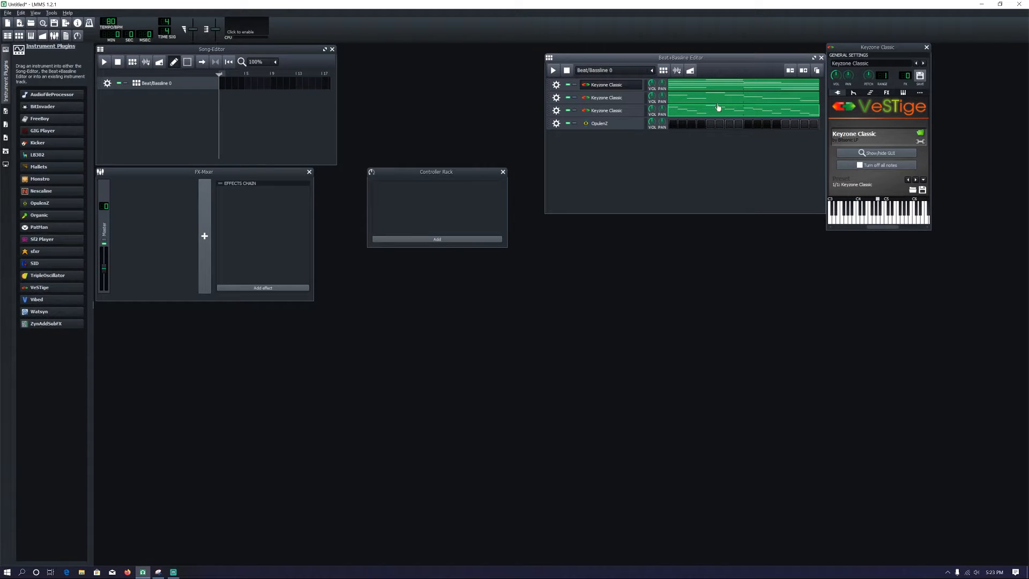
{"action": "left_click", "coordinate": [611, 126]}
{"action": "left_click_drag", "start_coordinate": [564, 219], "coordinate": [465, 195]}
{"action": "key", "text": "n"}
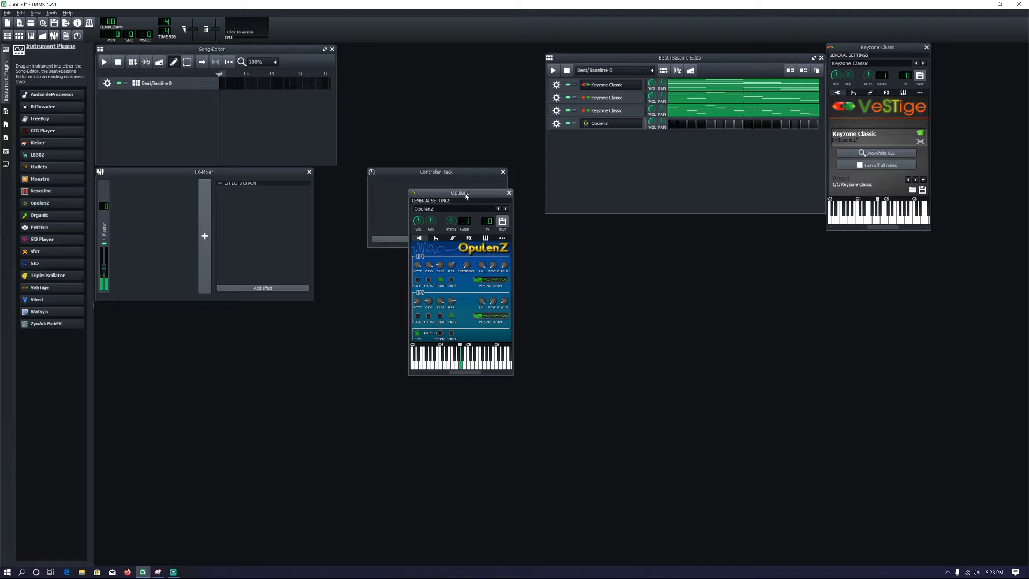
Paste the second Keyzone Classic track's melody into the OpulenZ pattern and play it back
{"action": "key", "text": "F7"}
{"action": "left_click", "coordinate": [1024, 12]}
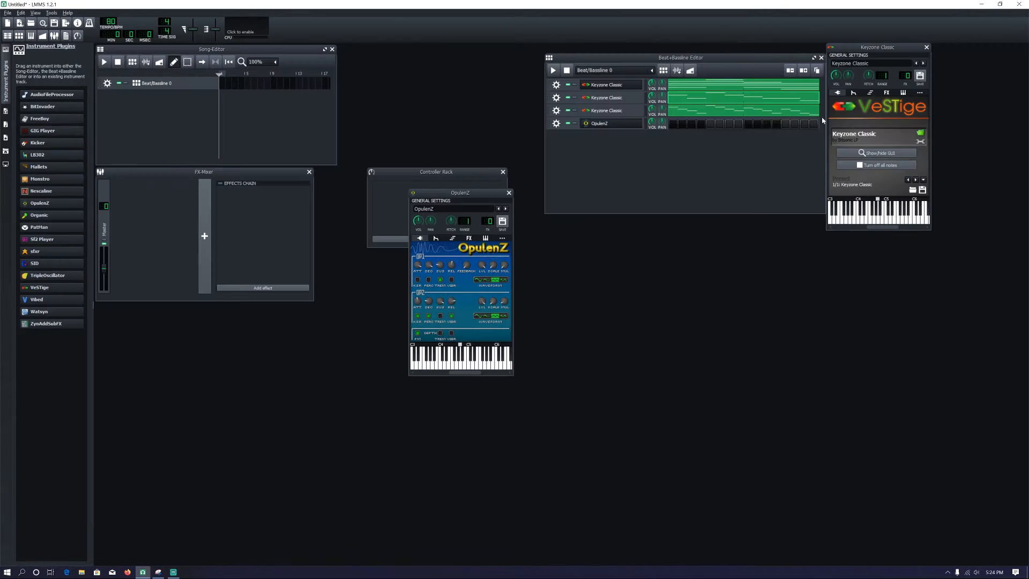
{"action": "right_click", "coordinate": [677, 127]}
{"action": "left_click", "coordinate": [690, 135]}
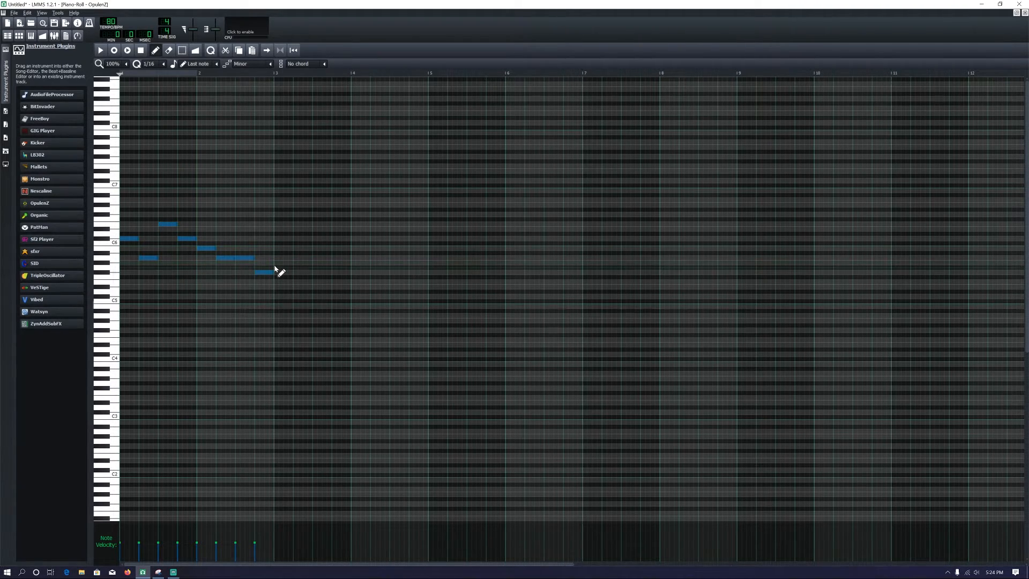
{"action": "key", "text": "space"}
{"action": "key", "text": "space"}
Lower all notes of the OpulenZ melody by one octave and play it back
{"action": "key", "text": "ctrl+Down"}
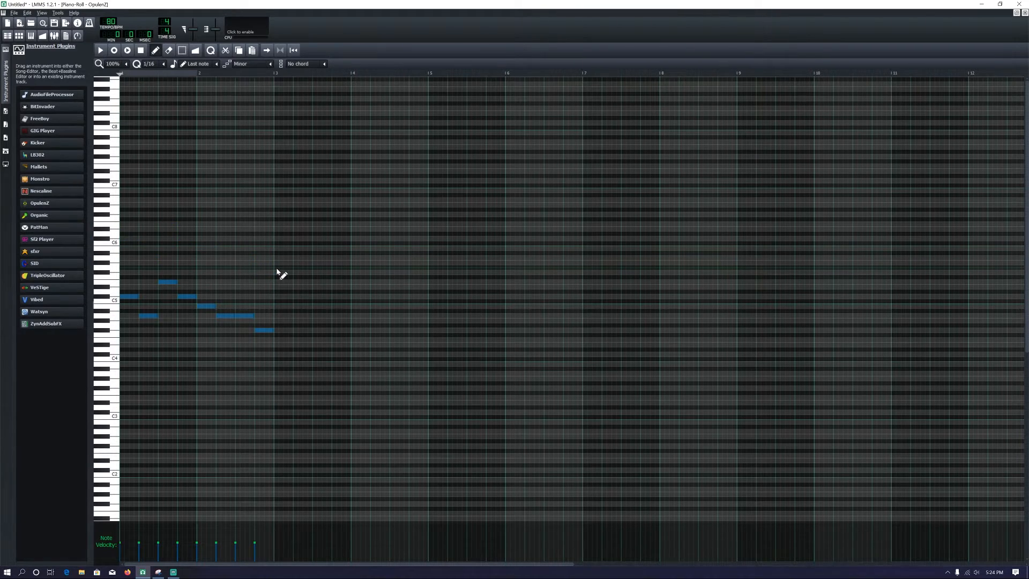
{"action": "key", "text": "space"}
{"action": "key", "text": "space"}
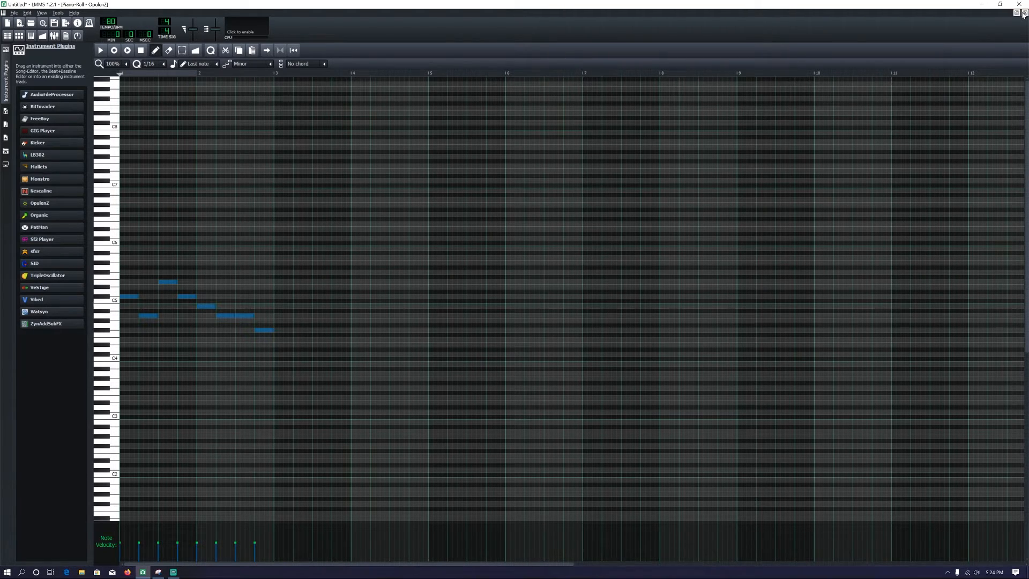
Close the piano roll and the OpulenZ instrument settings
{"action": "left_click", "coordinate": [1024, 12]}
{"action": "left_click", "coordinate": [695, 197]}
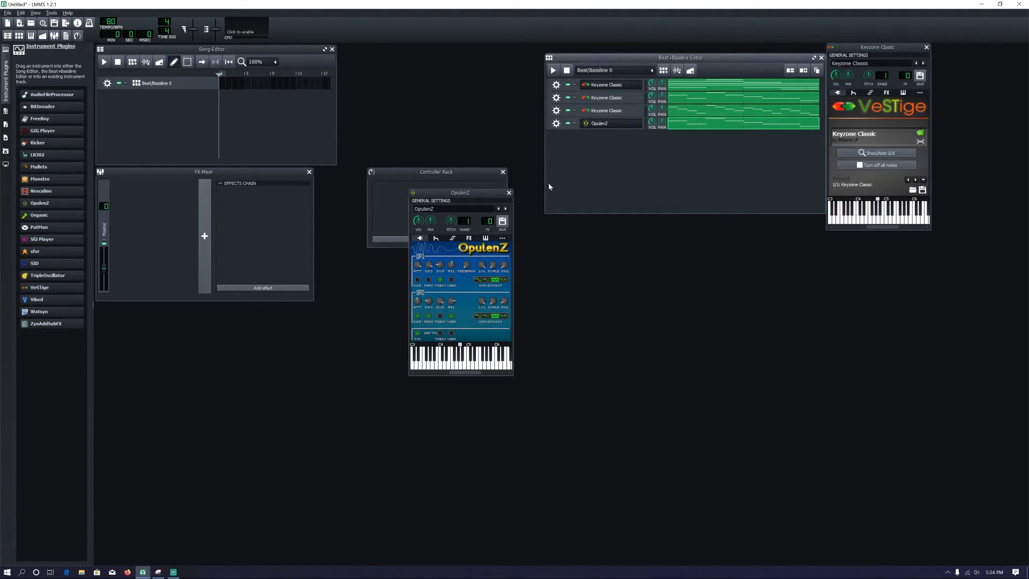
{"action": "left_click", "coordinate": [509, 193]}
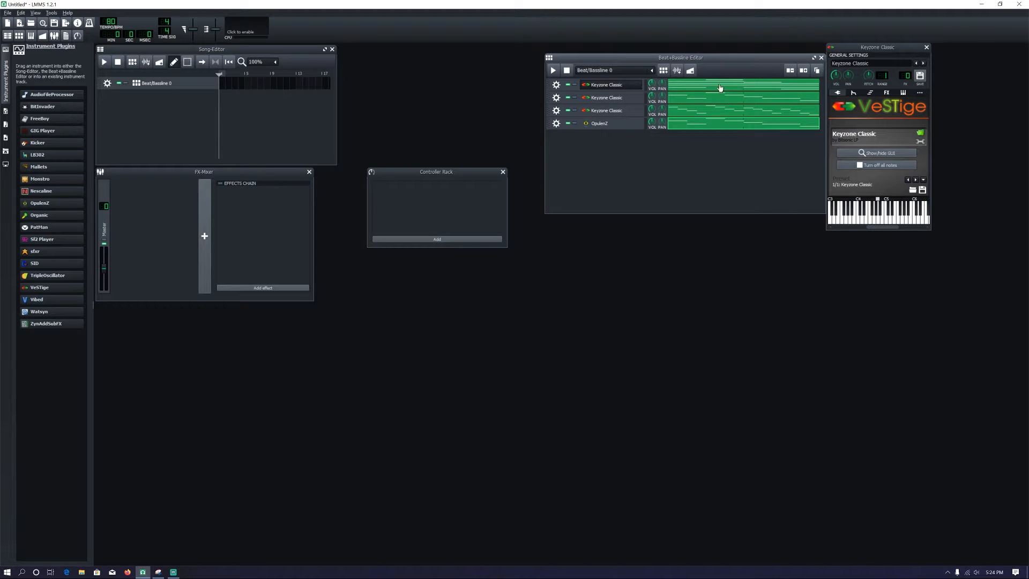
Check the second Keyzone Classic track's melody in the piano roll, then clone that track
{"action": "right_click", "coordinate": [719, 87]}
{"action": "left_click", "coordinate": [682, 146]}
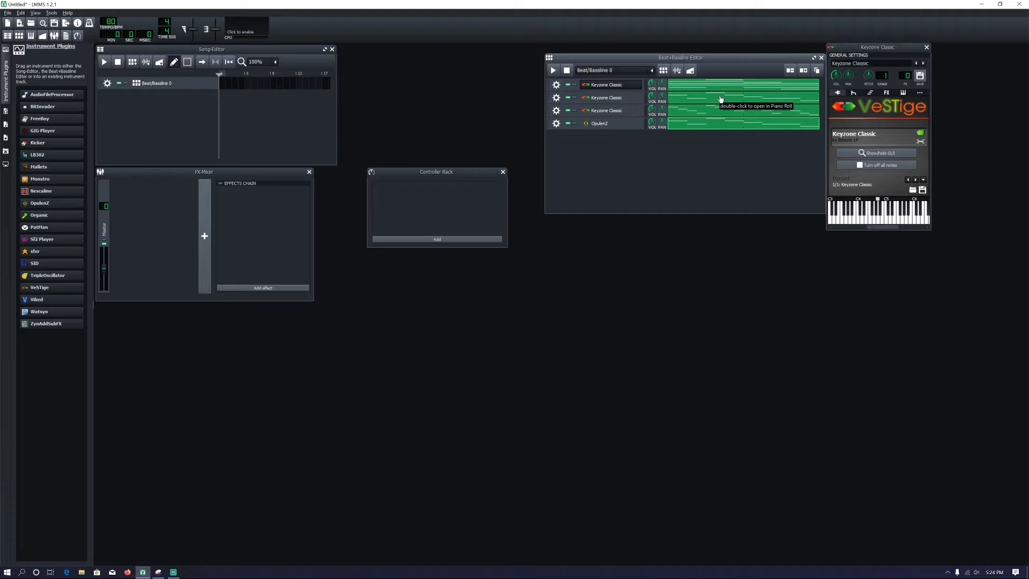
{"action": "right_click", "coordinate": [721, 99]}
{"action": "left_click", "coordinate": [739, 103]}
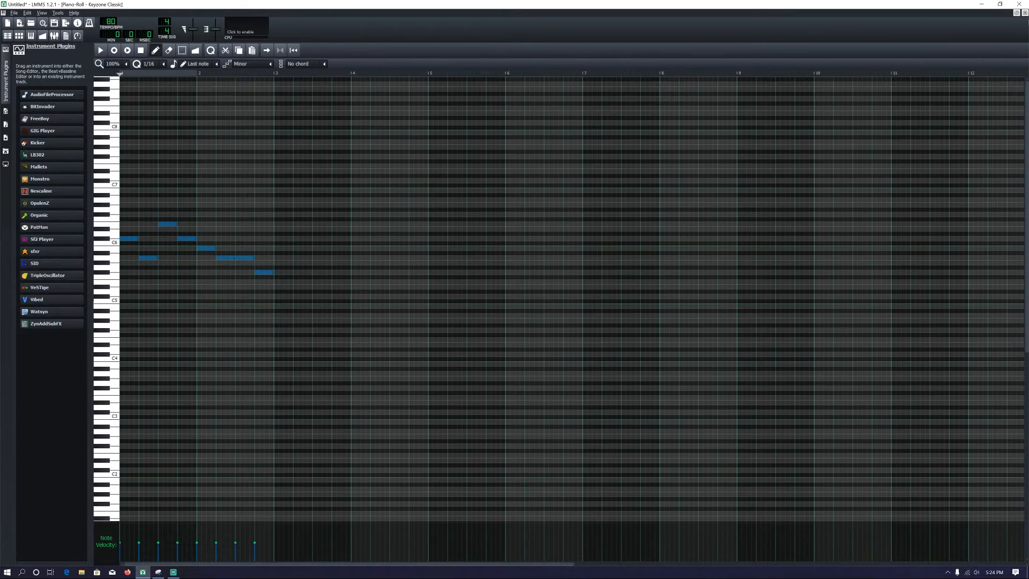
{"action": "left_click", "coordinate": [1016, 12]}
{"action": "left_click", "coordinate": [558, 97]}
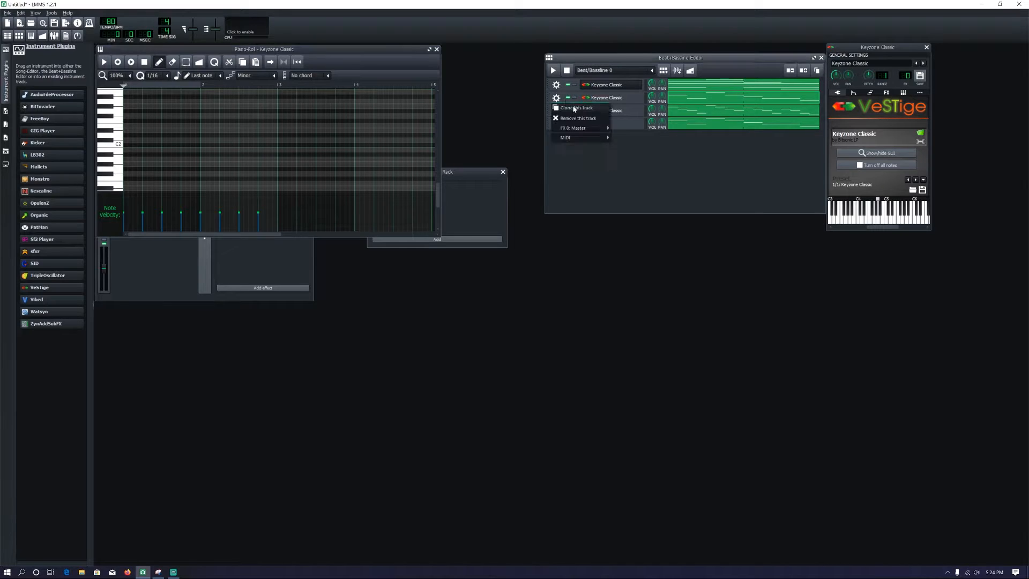
{"action": "left_click", "coordinate": [581, 111]}
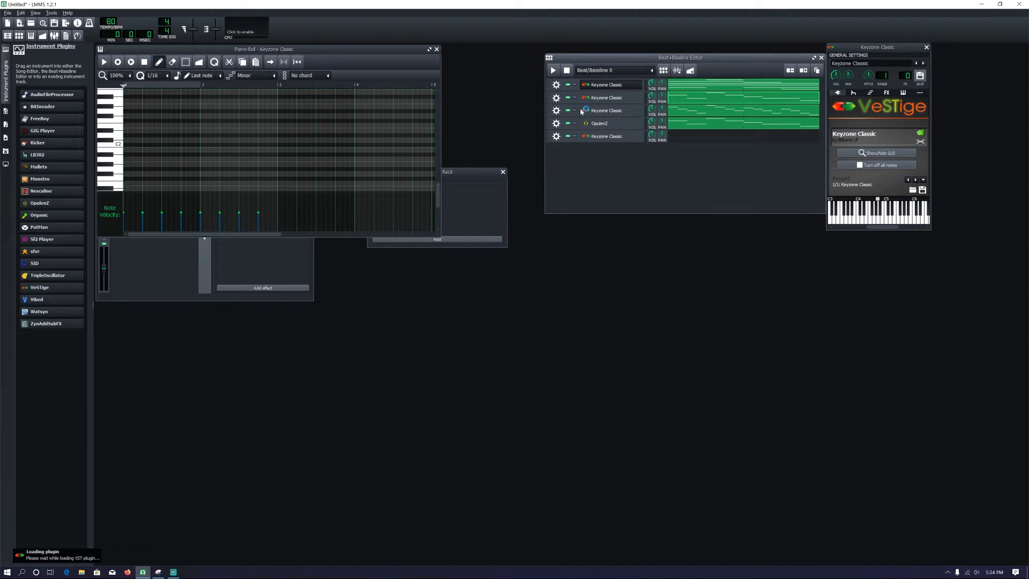
Lower all notes of the third Keyzone Classic track's melody by one octave and play it back in the maximized piano roll
{"action": "right_click", "coordinate": [686, 110]}
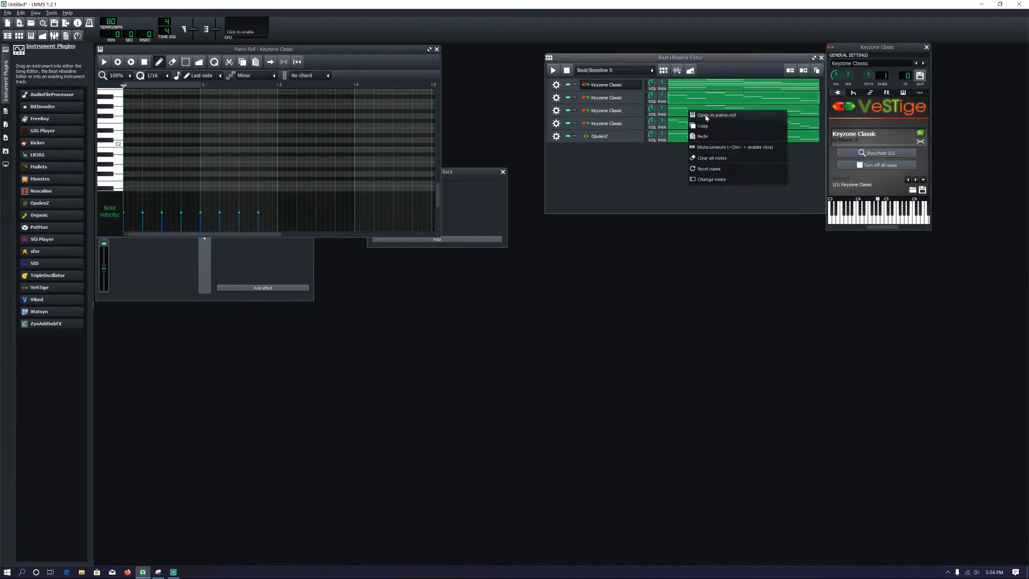
{"action": "left_click", "coordinate": [709, 118]}
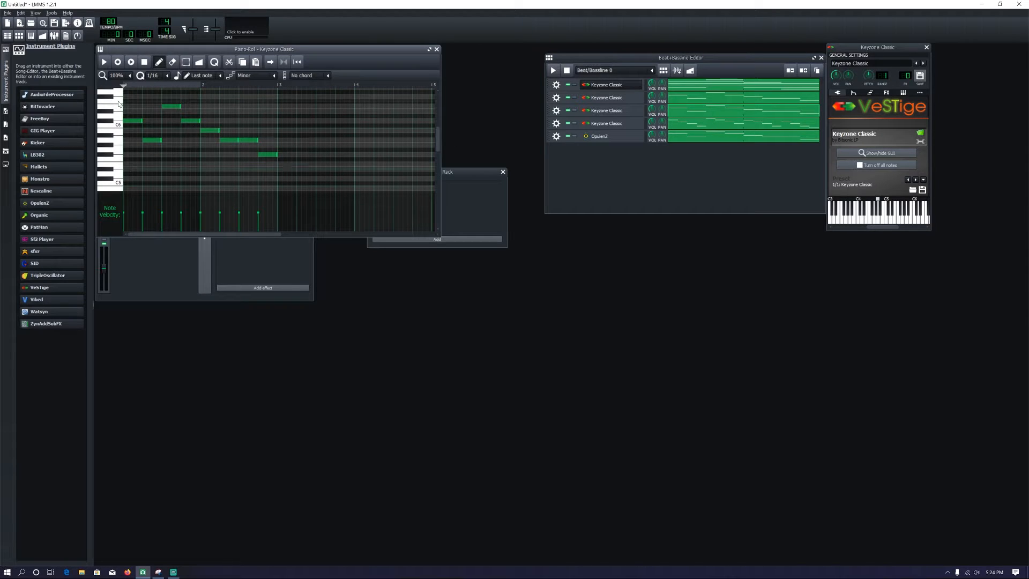
{"action": "key", "text": "ctrl+a"}
{"action": "key", "text": "shift+Down"}
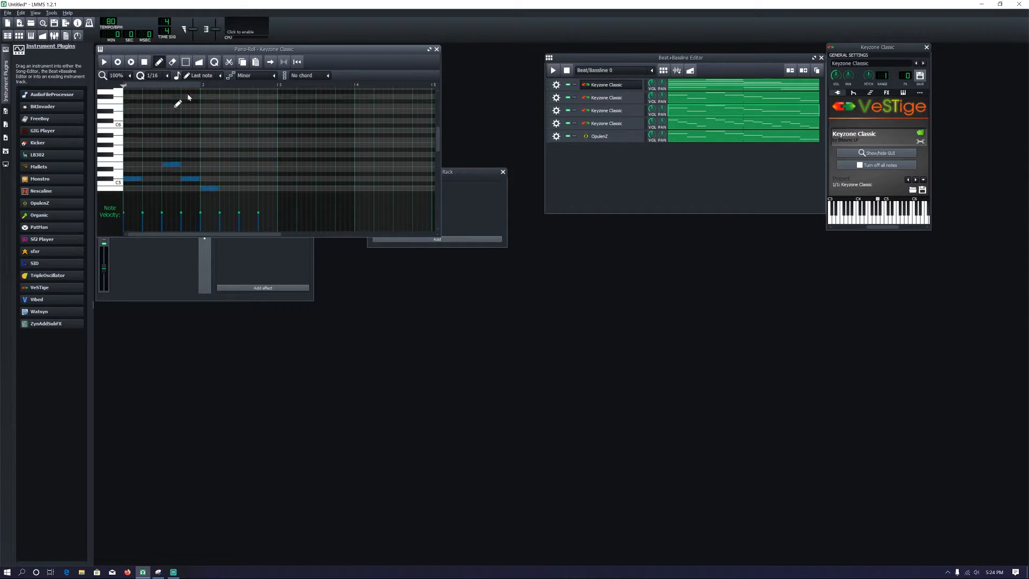
{"action": "left_click", "coordinate": [429, 49]}
{"action": "key", "text": "space"}
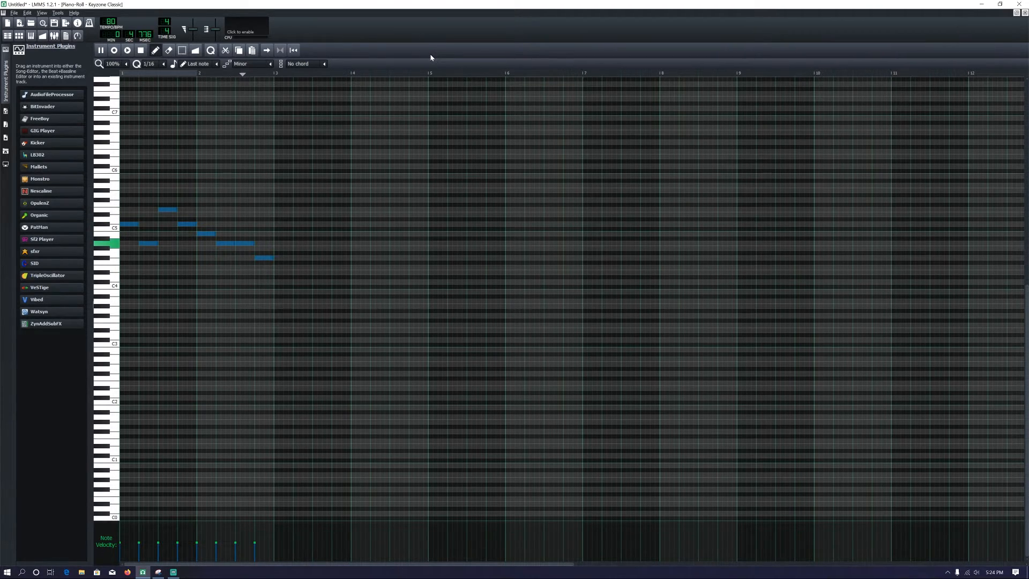
{"action": "key", "text": "space"}
Restore the piano roll to its smaller size and play all five tracks together from the Beat+Bassline Editor
{"action": "left_click", "coordinate": [1016, 13]}
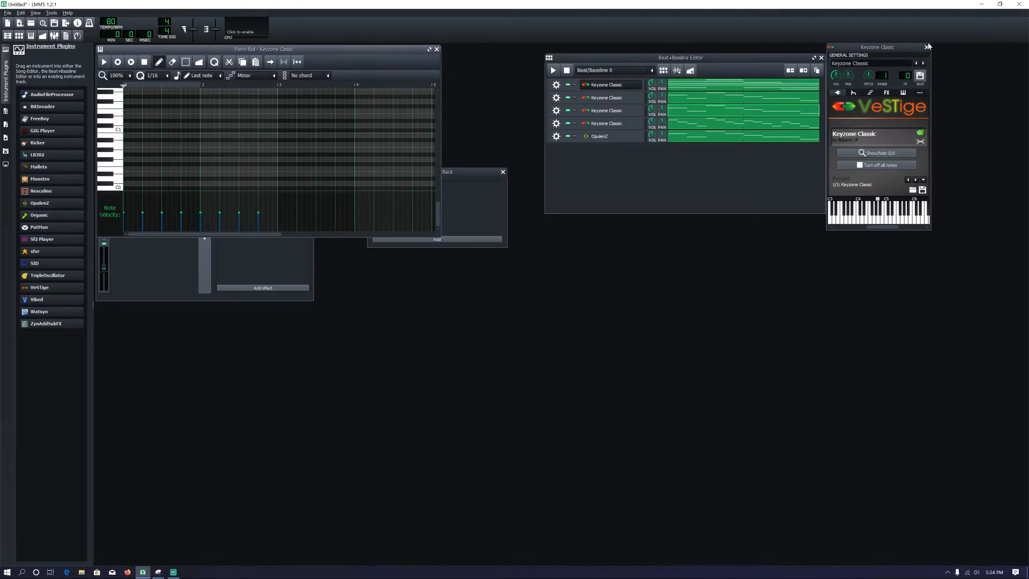
{"action": "left_click", "coordinate": [712, 162]}
{"action": "key", "text": "space"}
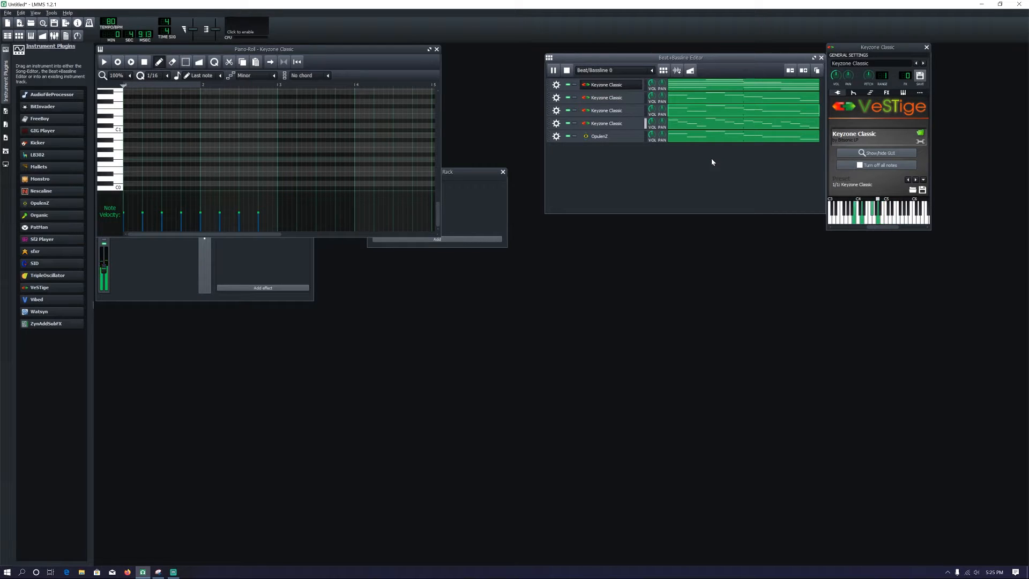
{"action": "key", "text": "space"}
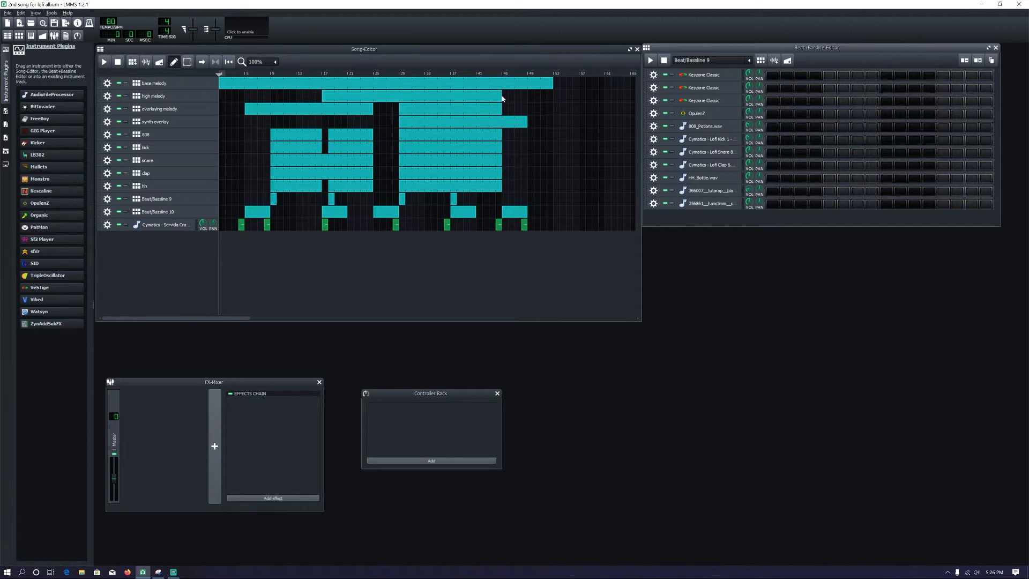
Show the base melody pattern of the lofi album song in a maximized Beat+Bassline Editor
{"action": "left_click", "coordinate": [752, 62]}
{"action": "left_click", "coordinate": [716, 71]}
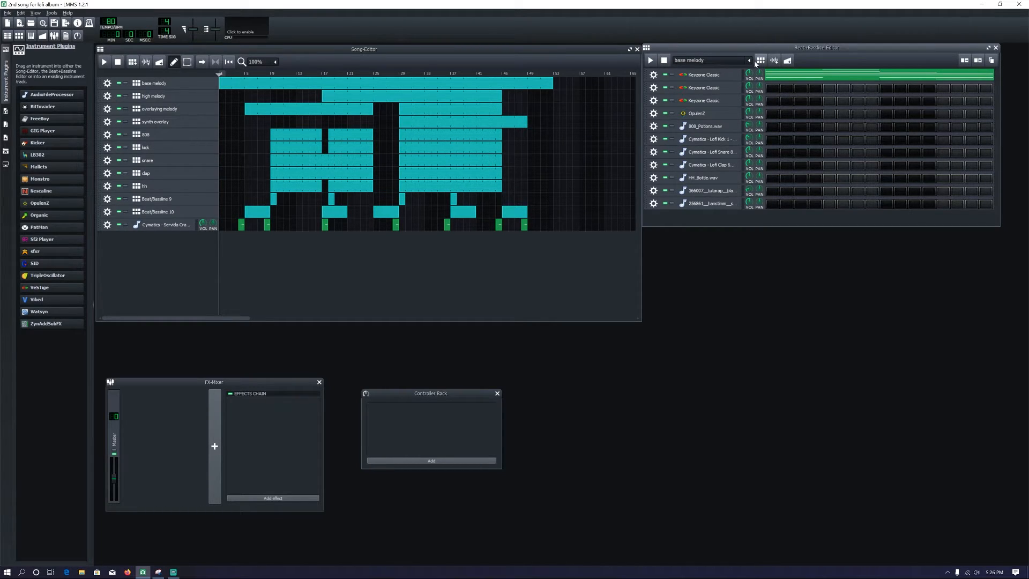
{"action": "left_click", "coordinate": [988, 48]}
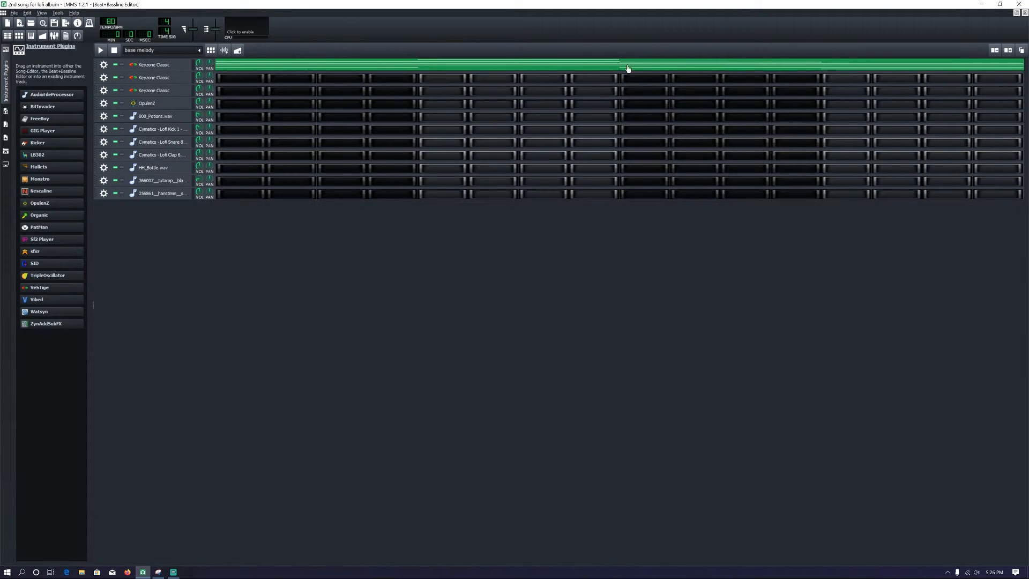
Examine the base melody's chords in the piano roll and the effects settings of its Keyzone Classic instrument
{"action": "right_click", "coordinate": [666, 66]}
{"action": "left_click", "coordinate": [682, 71]}
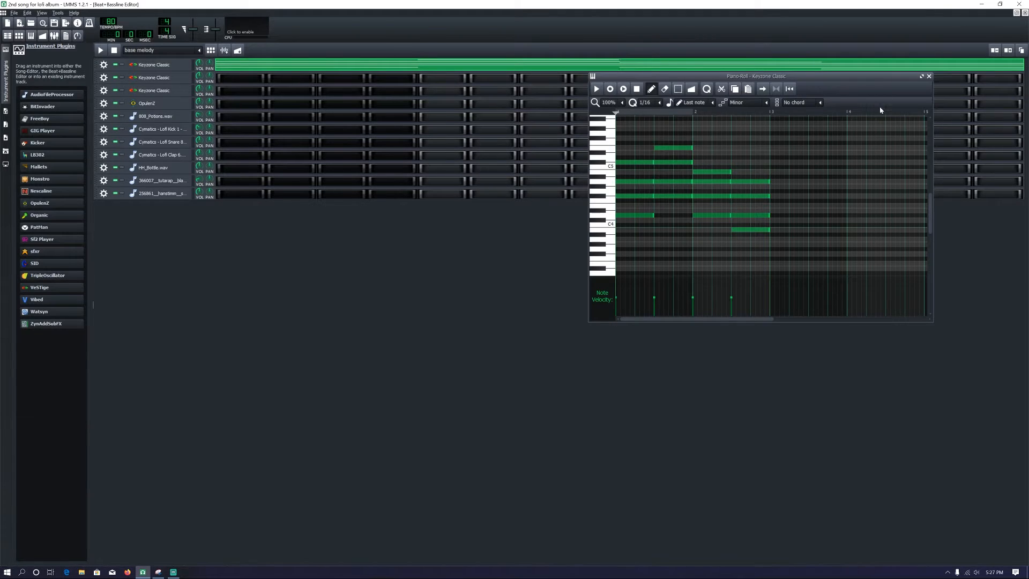
{"action": "left_click", "coordinate": [930, 78]}
{"action": "left_click", "coordinate": [163, 65]}
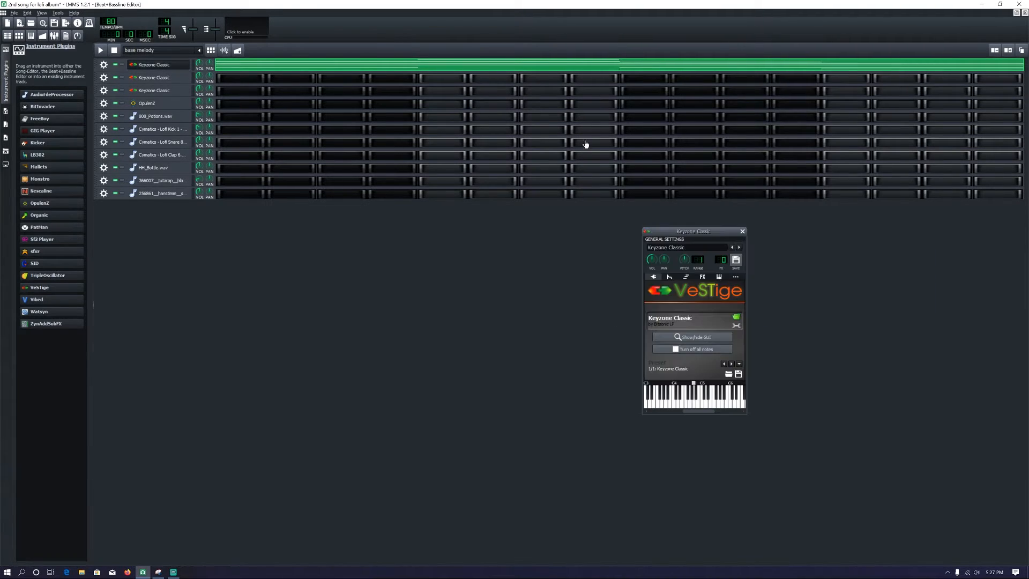
{"action": "left_click", "coordinate": [703, 277]}
{"action": "left_click", "coordinate": [742, 231]}
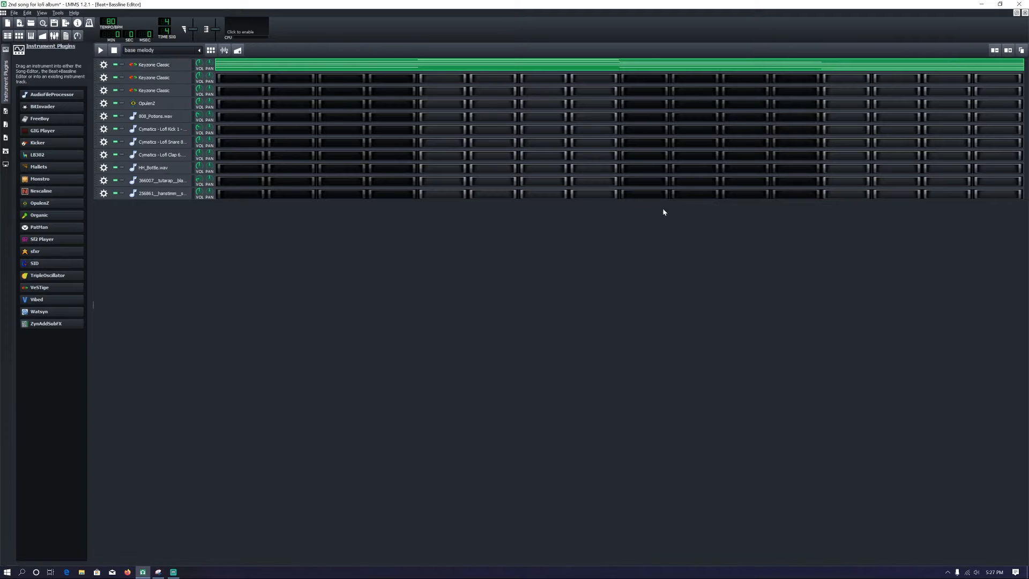
Go through the high melody, overlaying melody and synth overlay patterns
{"action": "scroll", "coordinate": [184, 51], "scroll_direction": "down", "scroll_amount": 1}
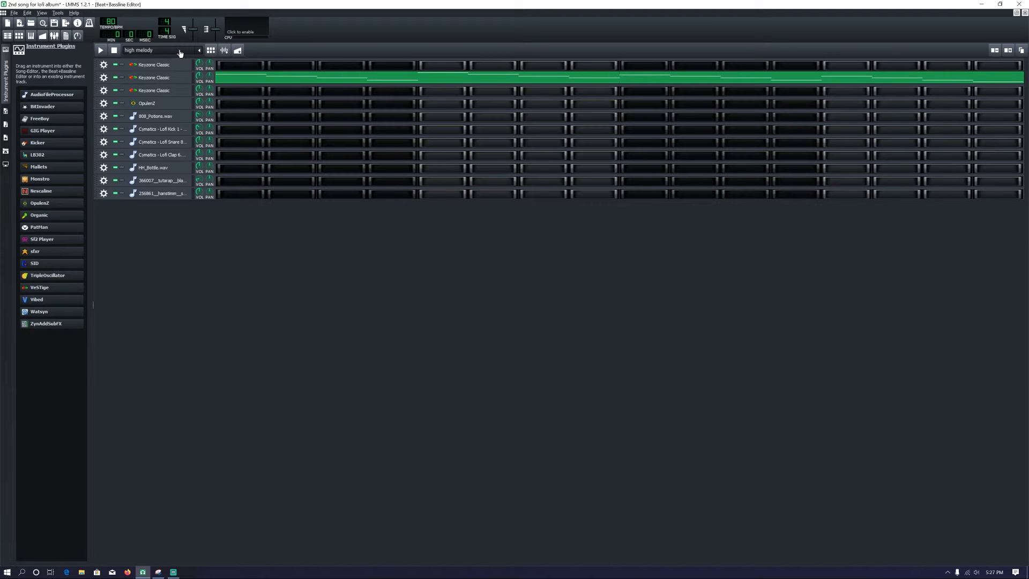
{"action": "scroll", "coordinate": [183, 53], "scroll_direction": "down", "scroll_amount": 1}
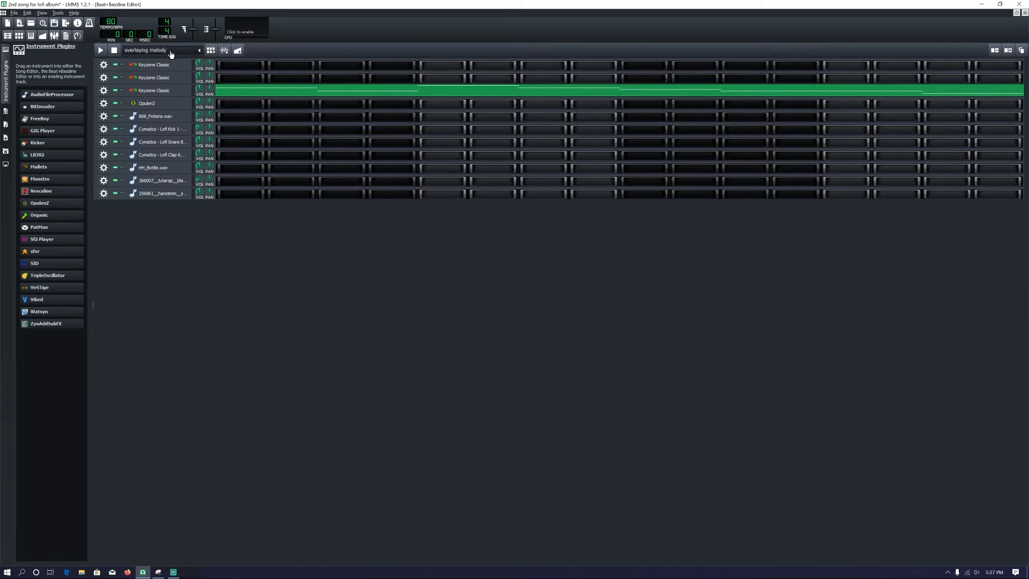
{"action": "scroll", "coordinate": [148, 51], "scroll_direction": "down", "scroll_amount": 1}
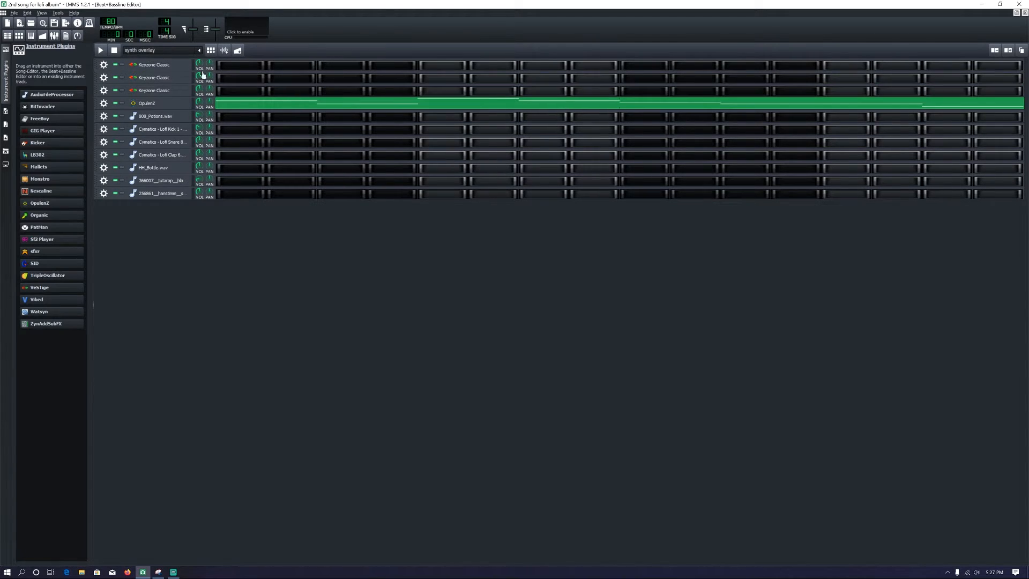
Examine the synth overlay's notes in the piano roll and the settings of its OpulenZ instrument
{"action": "right_click", "coordinate": [271, 103]}
{"action": "left_click", "coordinate": [300, 107]}
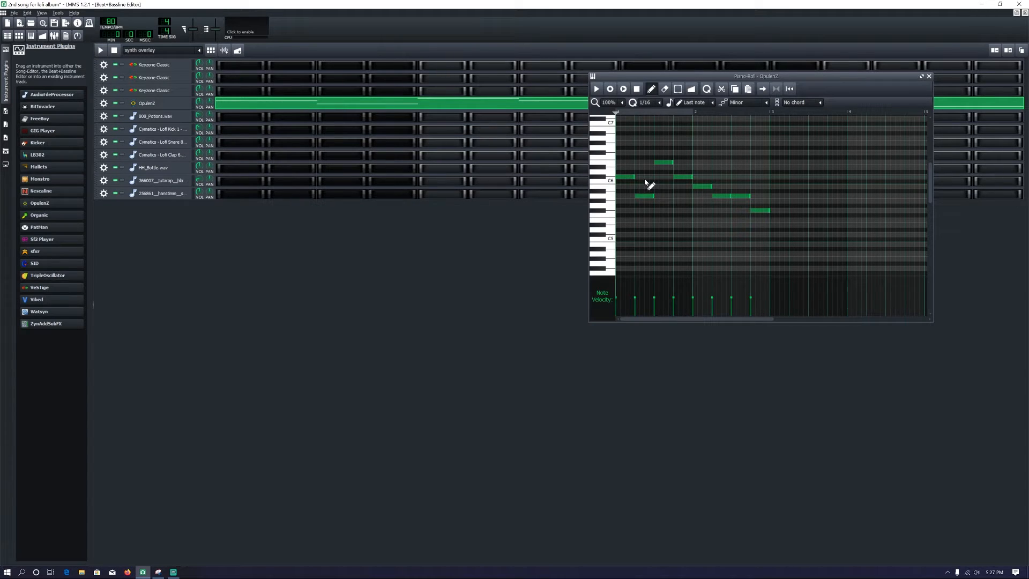
{"action": "left_click", "coordinate": [928, 76]}
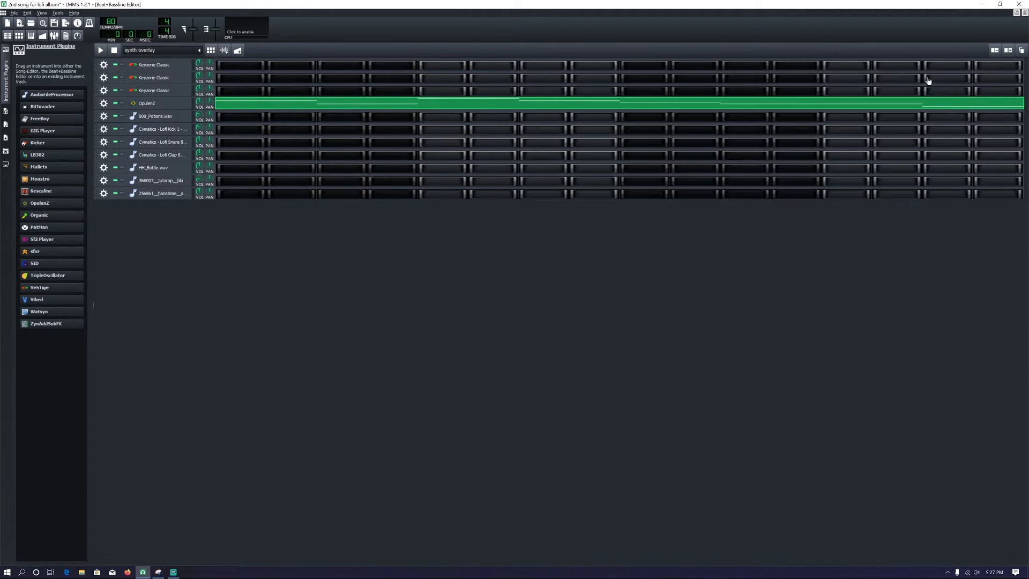
{"action": "left_click", "coordinate": [146, 103]}
{"action": "left_click_drag", "start_coordinate": [697, 231], "coordinate": [444, 101]}
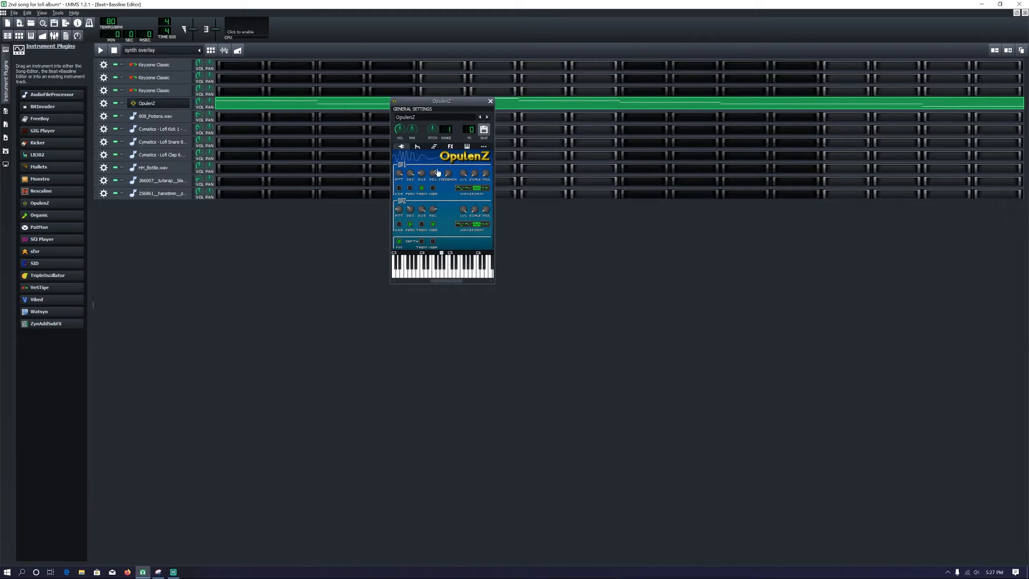
{"action": "left_click", "coordinate": [490, 101]}
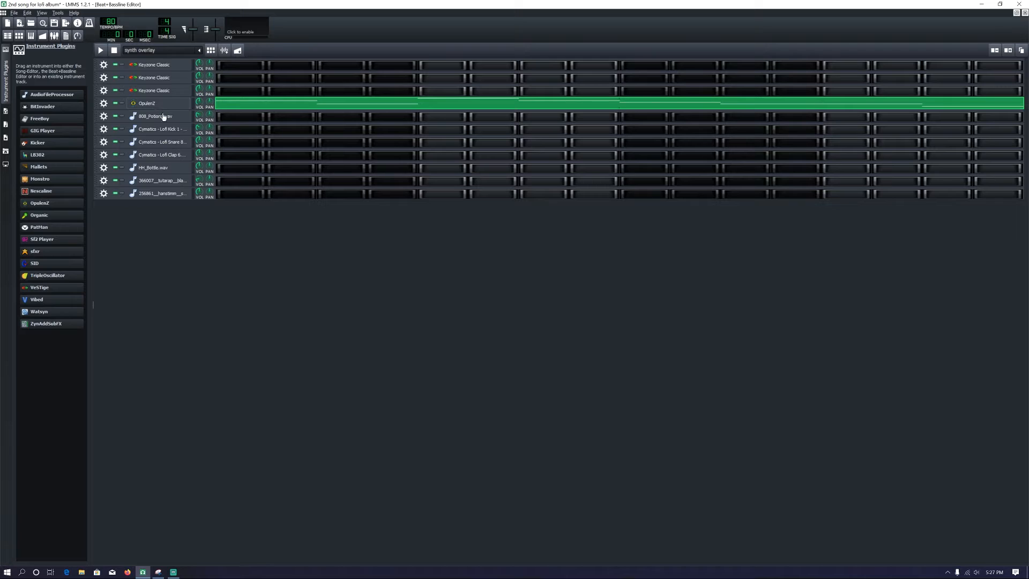
View the 808 and kick patterns and look at the Lofi Snare sample's instrument settings
{"action": "left_click", "coordinate": [154, 50]}
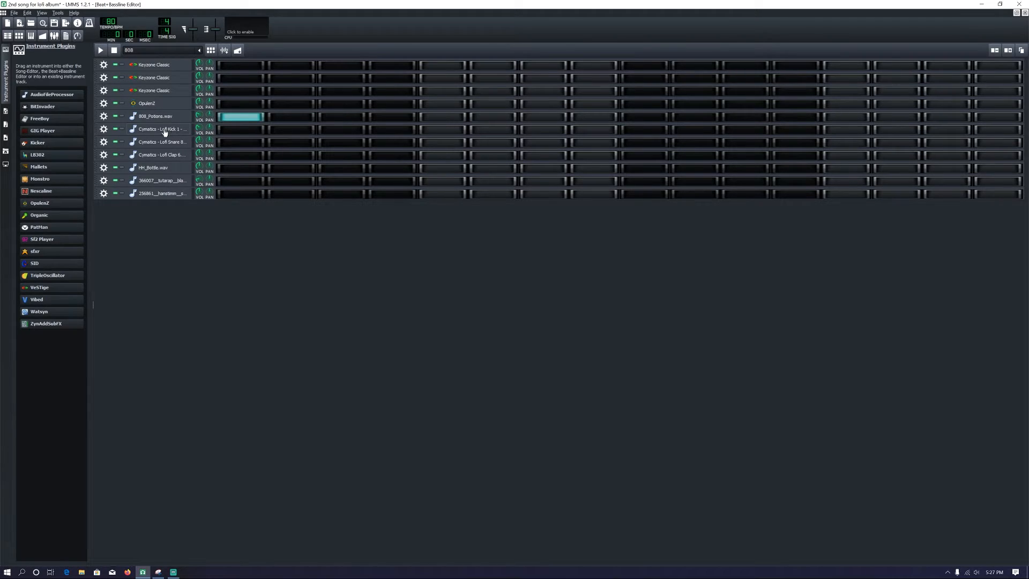
{"action": "scroll", "coordinate": [168, 54], "scroll_direction": "down", "scroll_amount": 1}
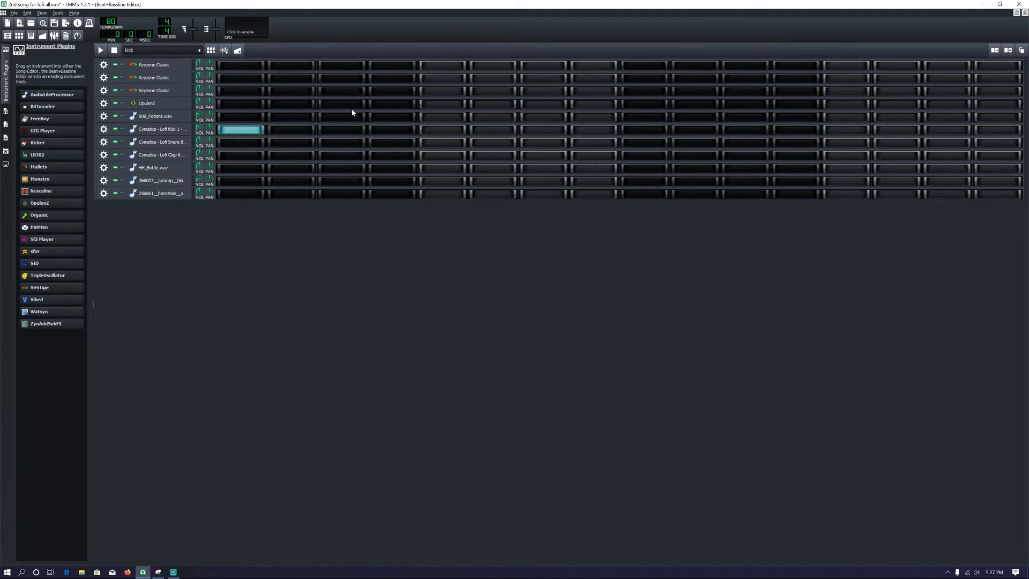
{"action": "left_click", "coordinate": [167, 143]}
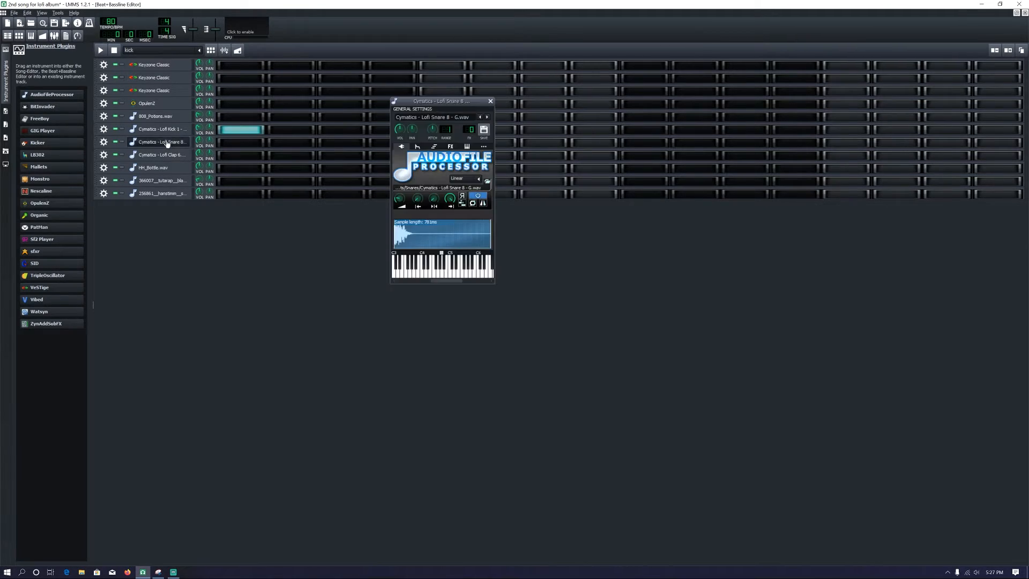
{"action": "left_click", "coordinate": [490, 101]}
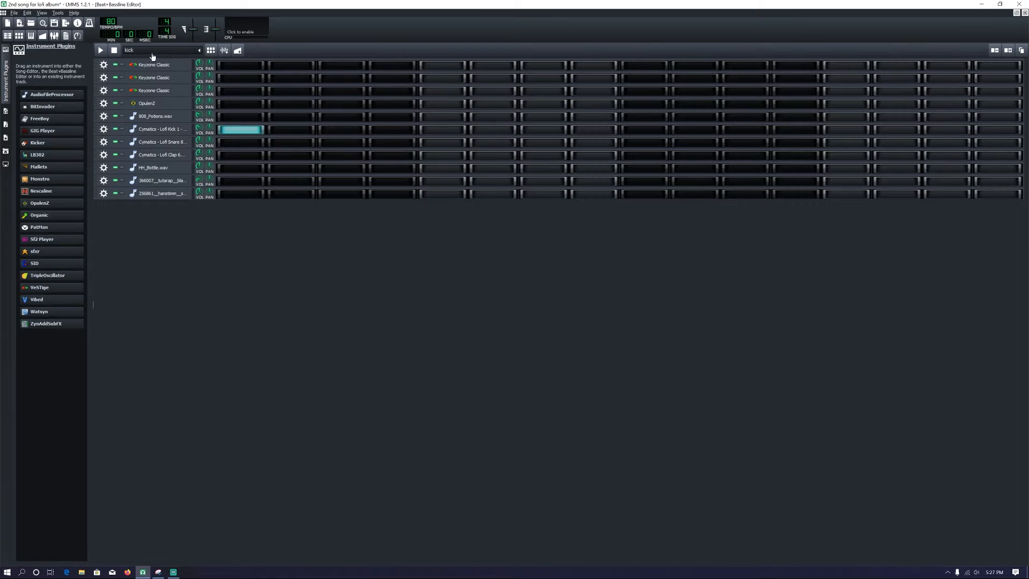
Show the snare pattern and play it back
{"action": "scroll", "coordinate": [153, 53], "scroll_direction": "down", "scroll_amount": 1}
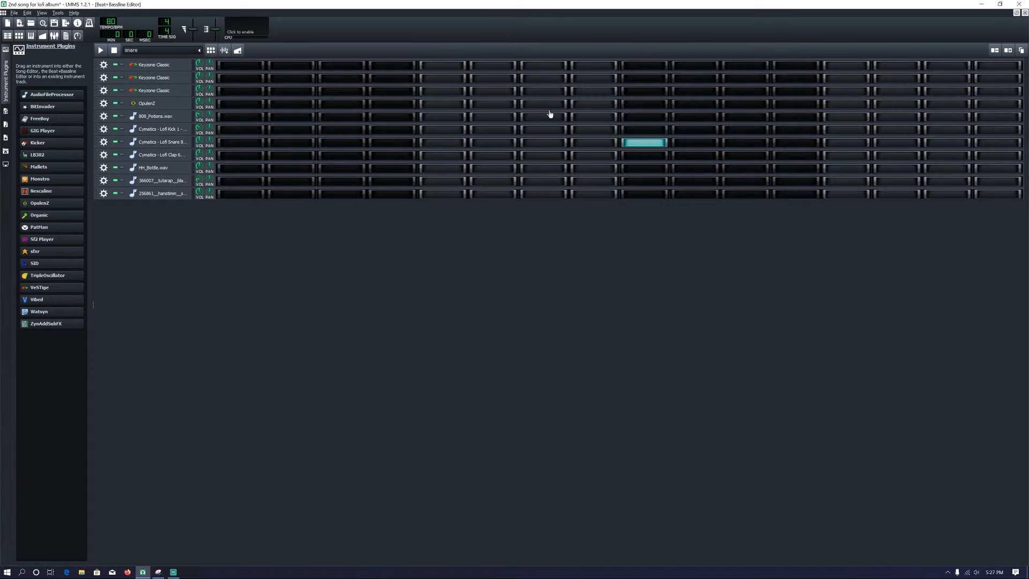
{"action": "key", "text": "space"}
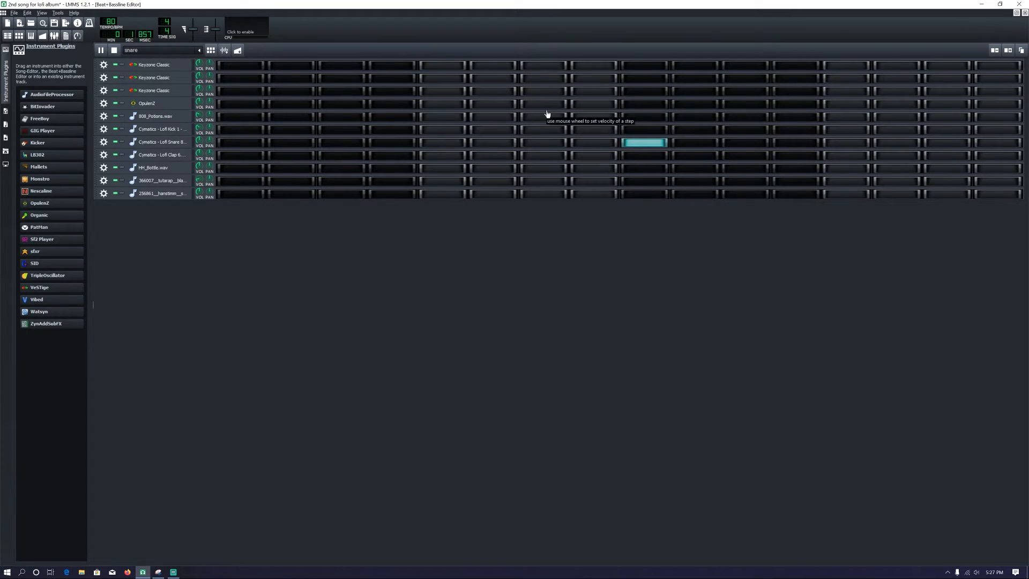
{"action": "key", "text": "space"}
Look through the clap, hh and Beat/Bassline 10 patterns, then return to the hh pattern
{"action": "scroll", "coordinate": [161, 51], "scroll_direction": "down", "scroll_amount": 1}
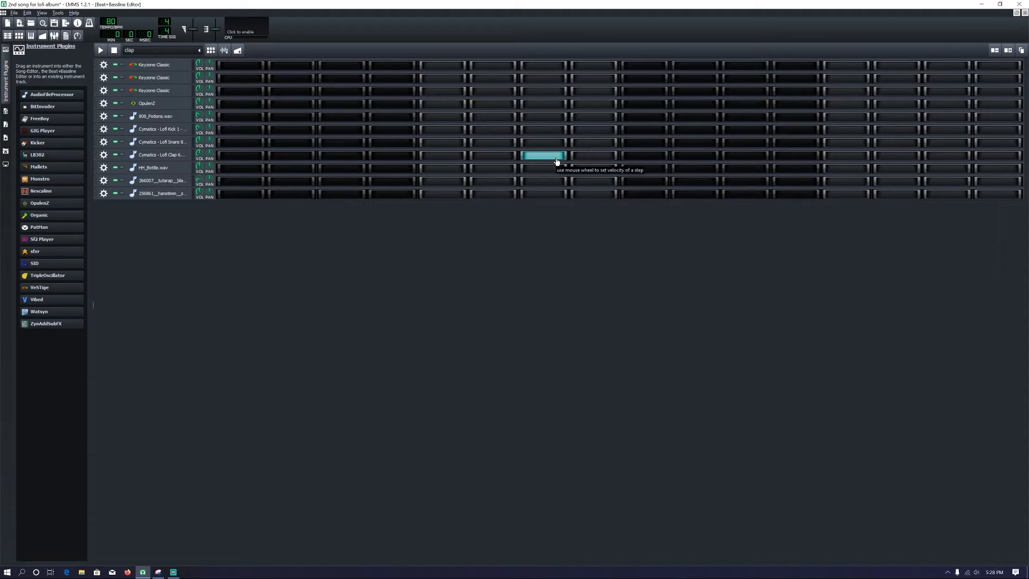
{"action": "scroll", "coordinate": [145, 53], "scroll_direction": "down", "scroll_amount": 1}
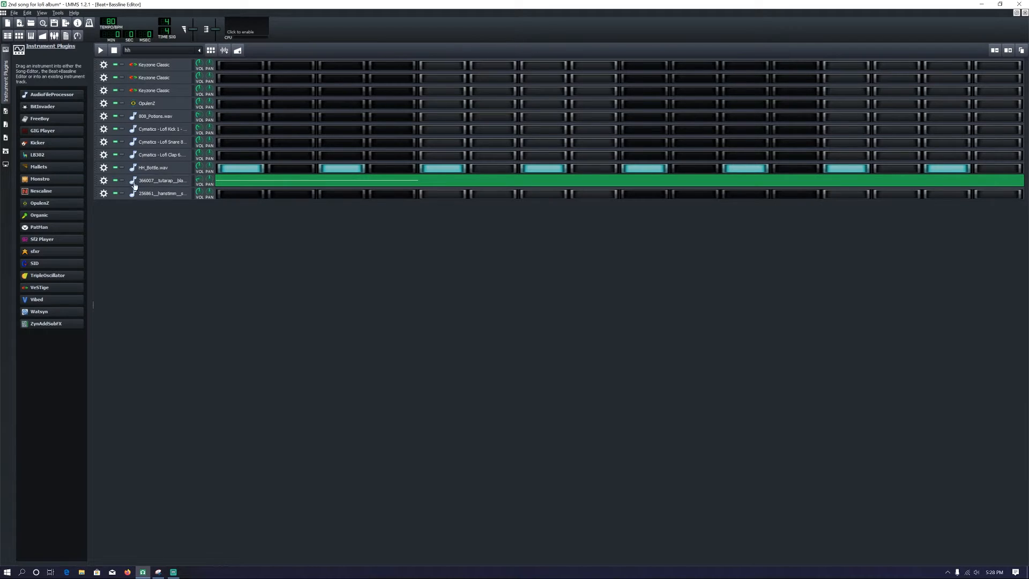
{"action": "scroll", "coordinate": [161, 52], "scroll_direction": "down", "scroll_amount": 1}
{"action": "left_click", "coordinate": [199, 50]}
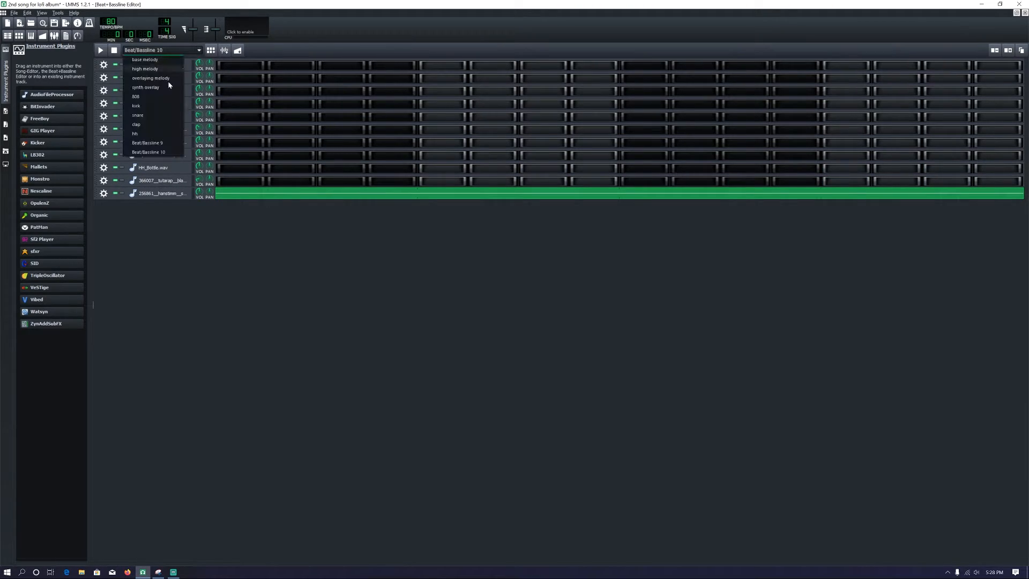
{"action": "left_click", "coordinate": [155, 134]}
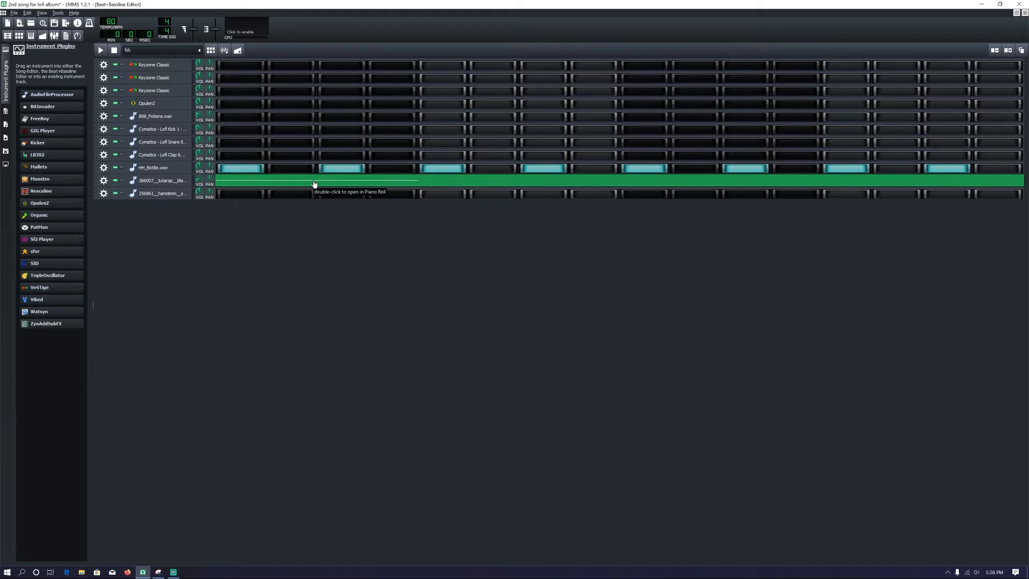
Audition the blaster-2.wav sample and view the effects chain of its instrument
{"action": "left_click", "coordinate": [176, 181]}
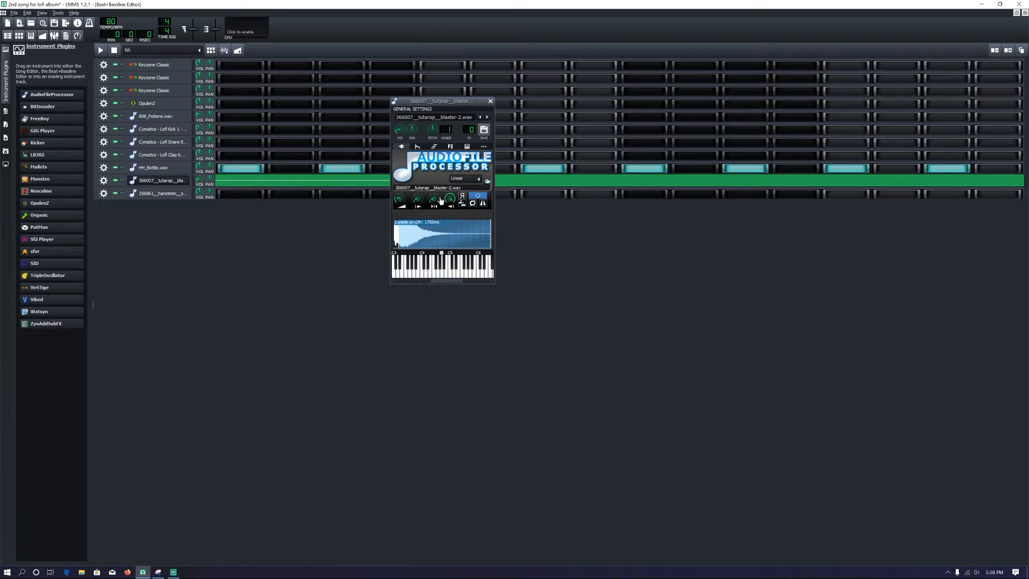
{"action": "key", "text": "y"}
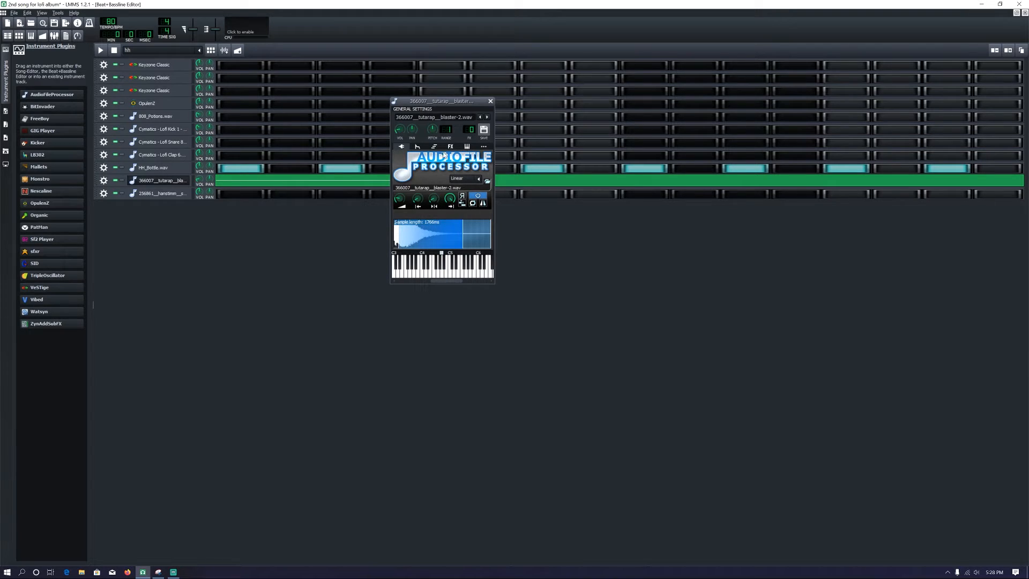
{"action": "left_click", "coordinate": [450, 147]}
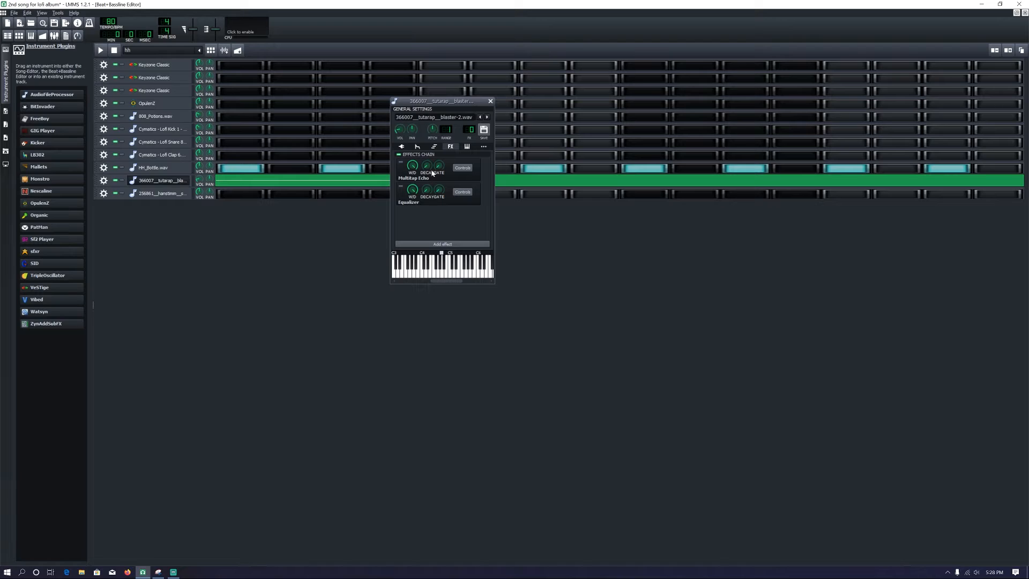
Toggle the blaster sample's Equalizer and Multitap Echo effects, audition the sample, and close its instrument window
{"action": "left_click", "coordinate": [401, 186]}
{"action": "left_click", "coordinate": [400, 163]}
{"action": "left_click", "coordinate": [401, 147]}
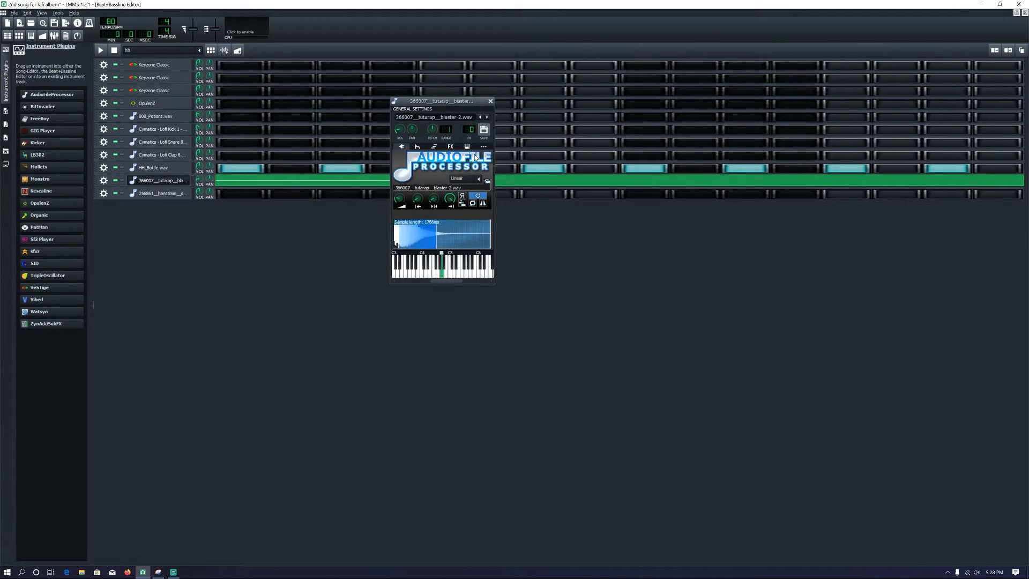
{"action": "left_click", "coordinate": [490, 101]}
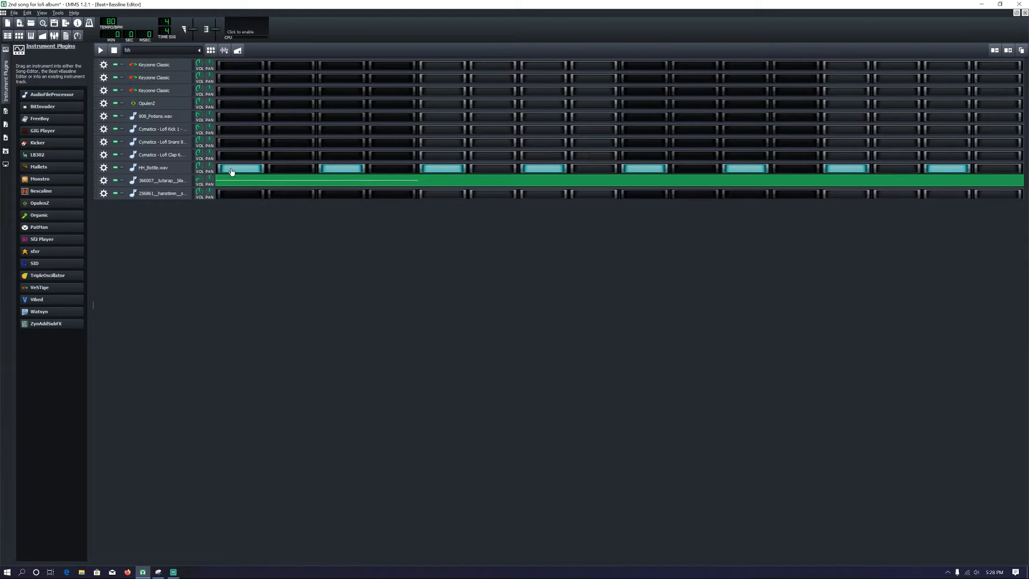
Play back the hh pattern and close the Beat+Bassline Editor to return to the song arrangement
{"action": "key", "text": "space"}
{"action": "left_click", "coordinate": [1025, 12]}
{"action": "left_click", "coordinate": [444, 261]}
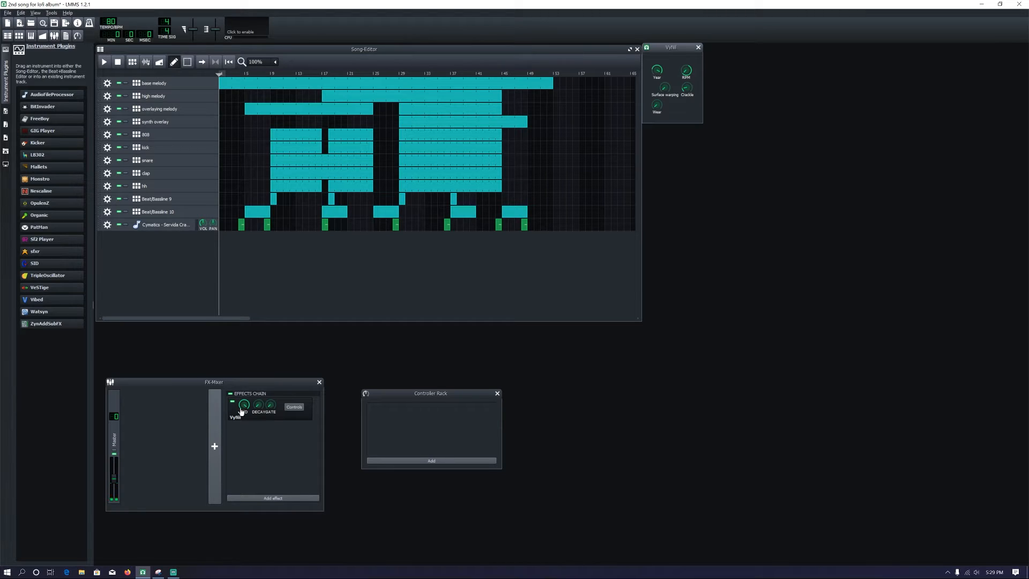
Move the FX-Mixer directly beneath the Song-Editor and look at the controls of the master channel's vinyl effect
{"action": "left_click_drag", "start_coordinate": [251, 382], "coordinate": [277, 337]}
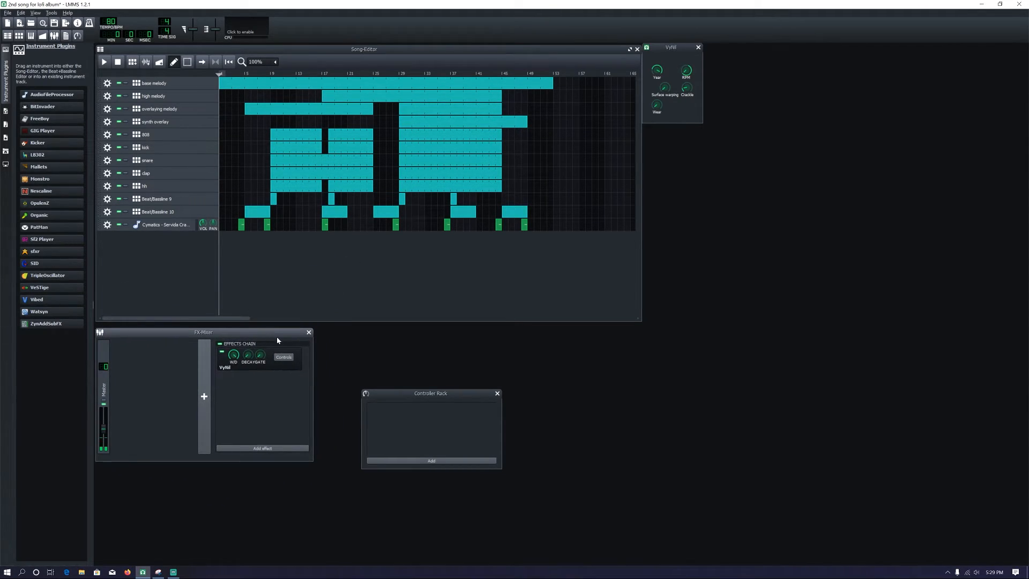
{"action": "left_click", "coordinate": [698, 47]}
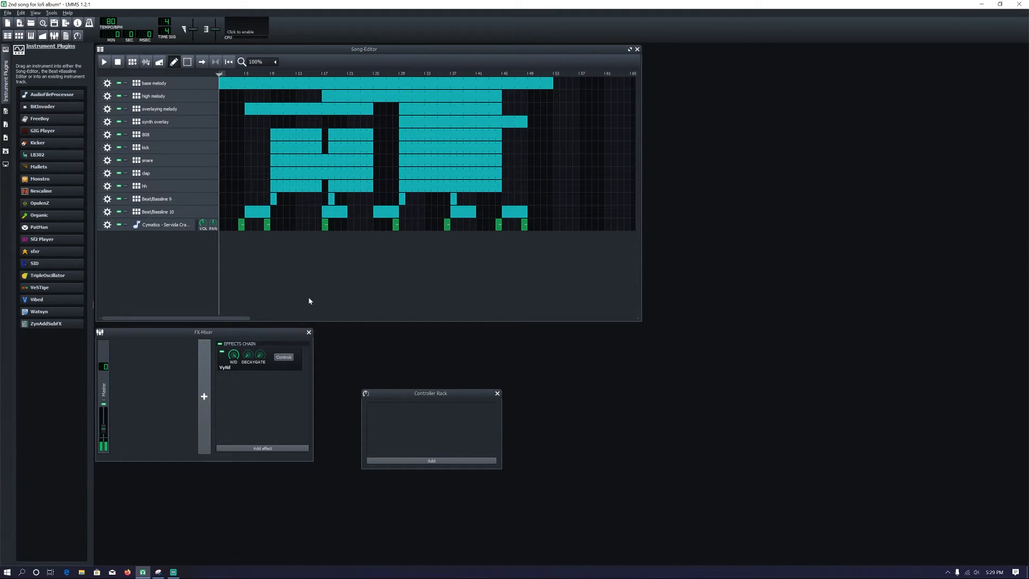
{"action": "left_click", "coordinate": [284, 358]}
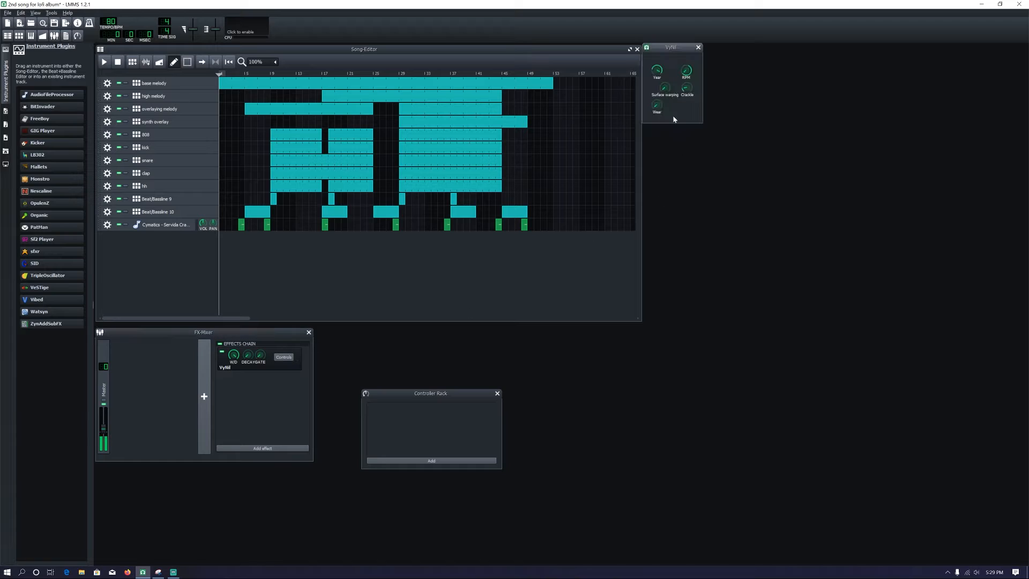
{"action": "left_click", "coordinate": [697, 48]}
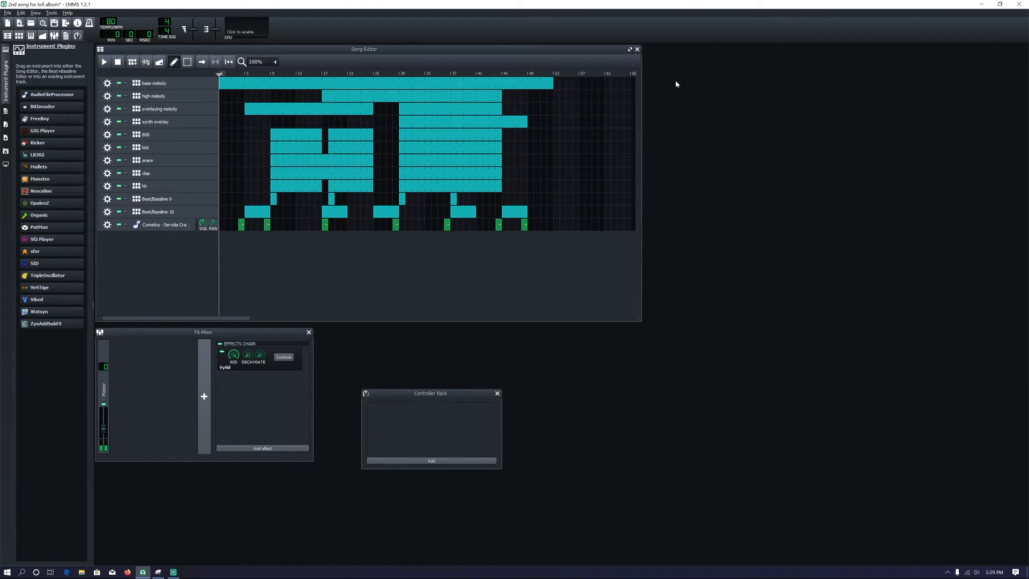
{"action": "left_click", "coordinate": [389, 279]}
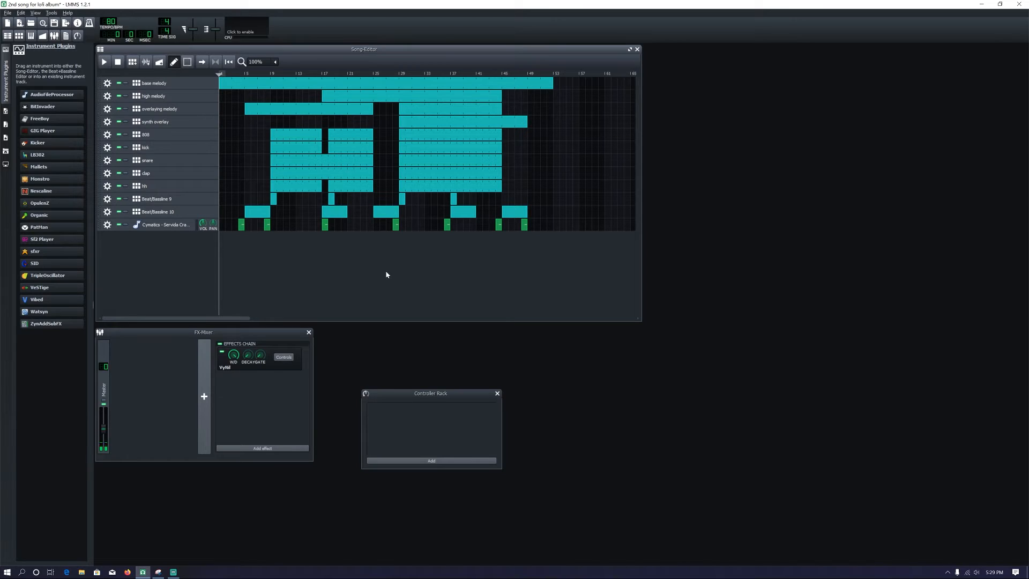
Look at the Cymatics Servida Crash 1.wav track's instrument settings and audition the sample
{"action": "right_click", "coordinate": [242, 224]}
{"action": "left_click", "coordinate": [172, 230]}
{"action": "left_click", "coordinate": [173, 230]}
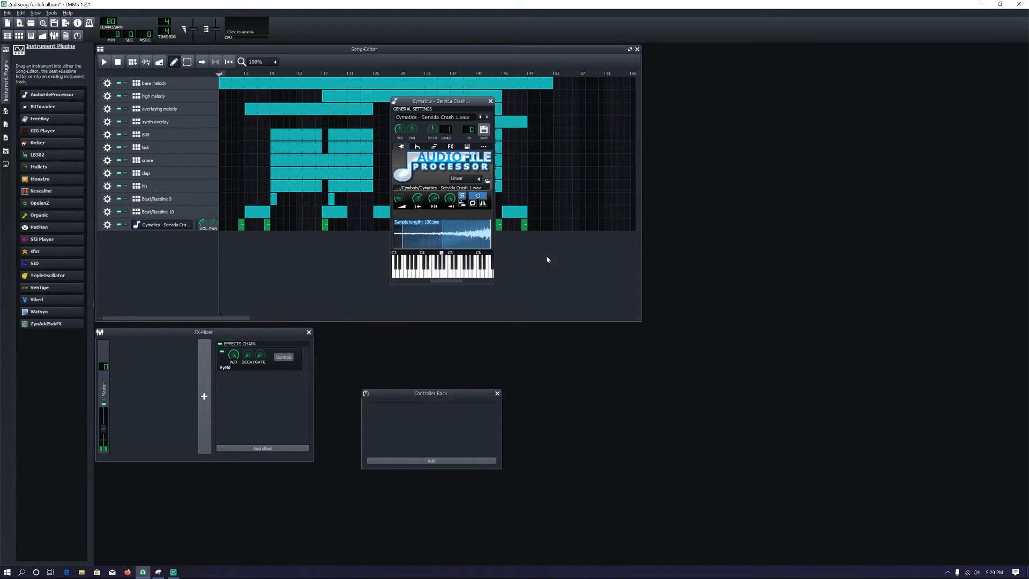
{"action": "key", "text": "y"}
{"action": "left_click", "coordinate": [490, 101]}
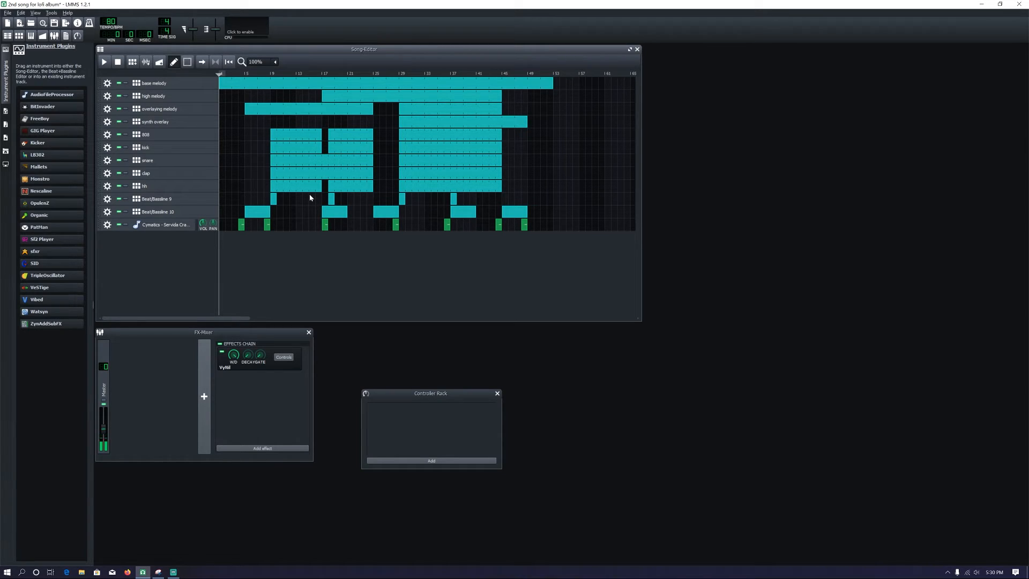
Play the finished song in the Song-Editor and switch to another window
{"action": "key", "text": "space"}
{"action": "key", "text": "alt+Tab"}
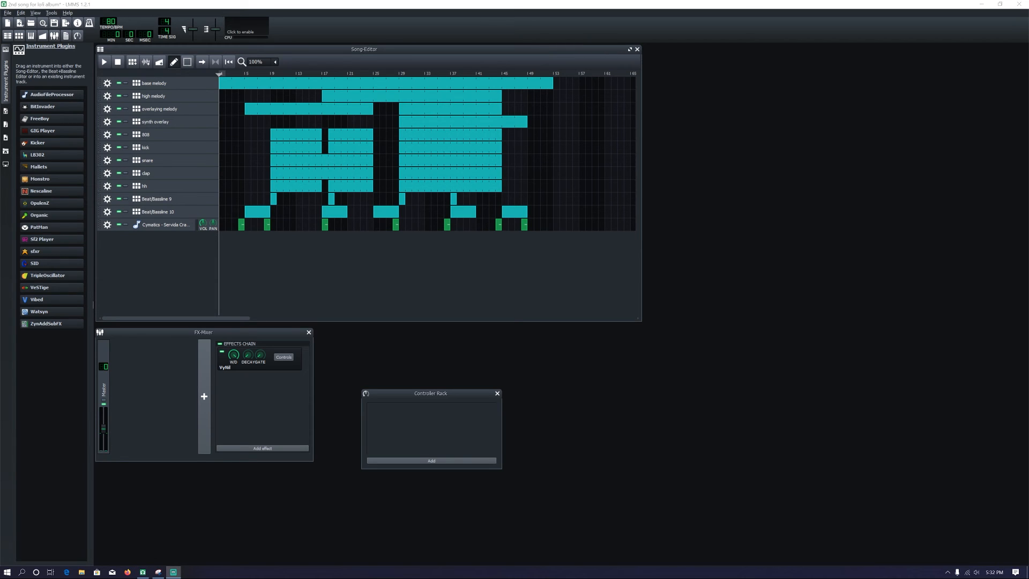